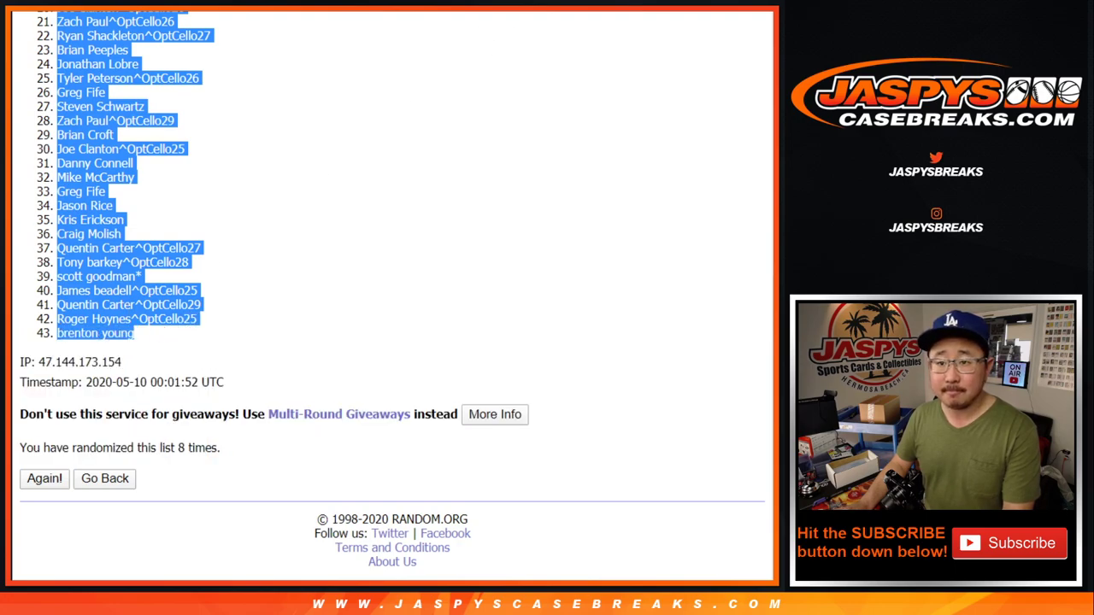
# - Paste the copied randomized customer name list into column A of the empty Google Sheets spreadsheet, starting at A1
pyautogui.hotkey('ctrl', 'Tab')
pyautogui.rightClick(98, 137)
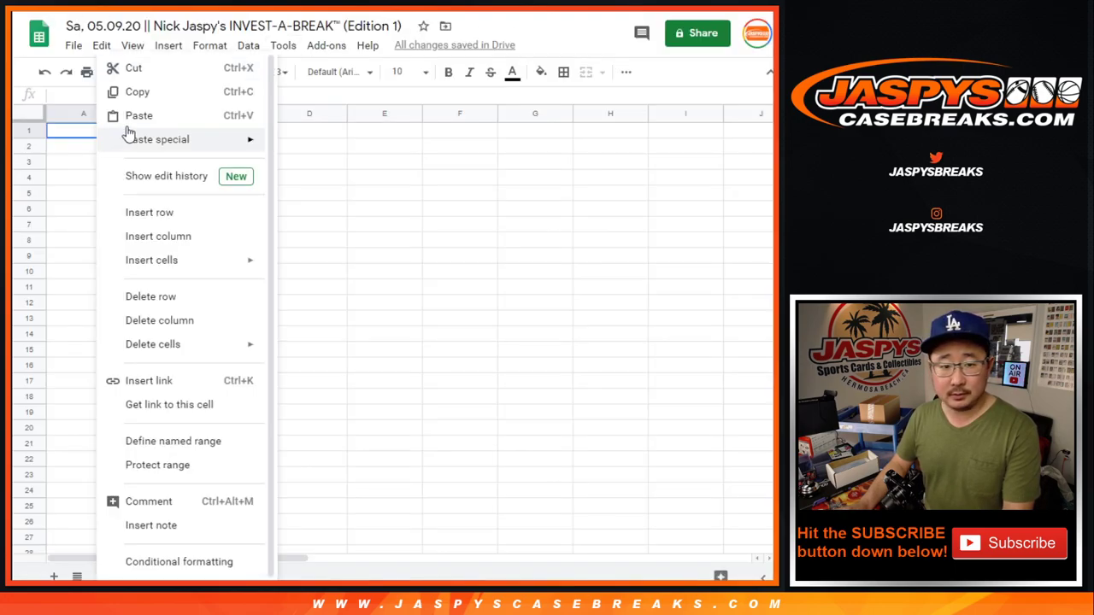
pyautogui.click(135, 116)
# - Return to the RANDOM.ORG list of numbers up to 43 and randomize it twice
pyautogui.hotkey('ctrl', 'Tab')
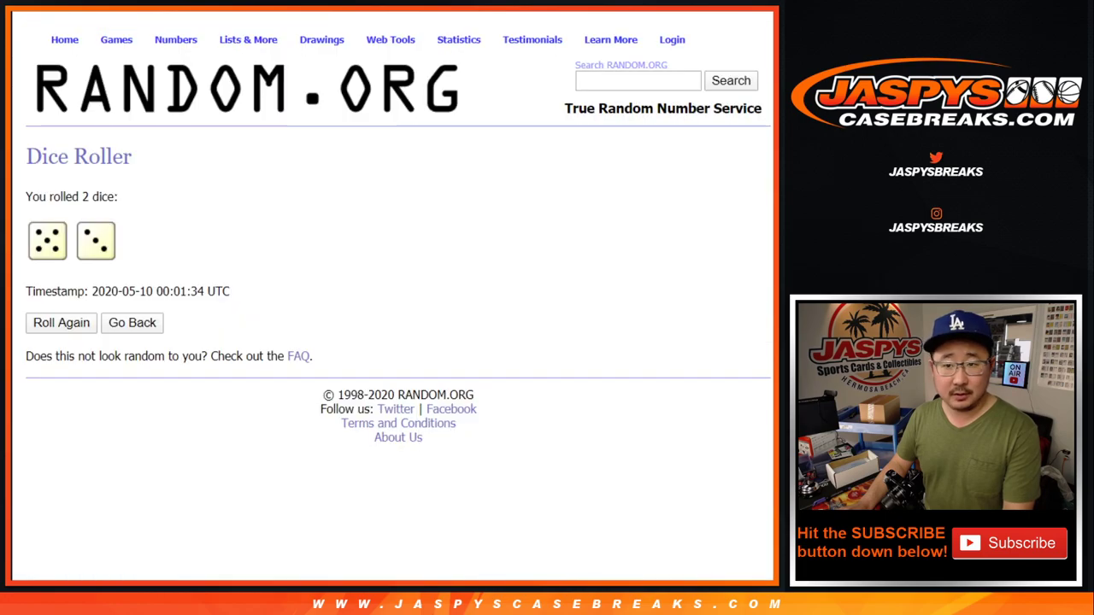
pyautogui.hotkey('ctrl', 'Tab')
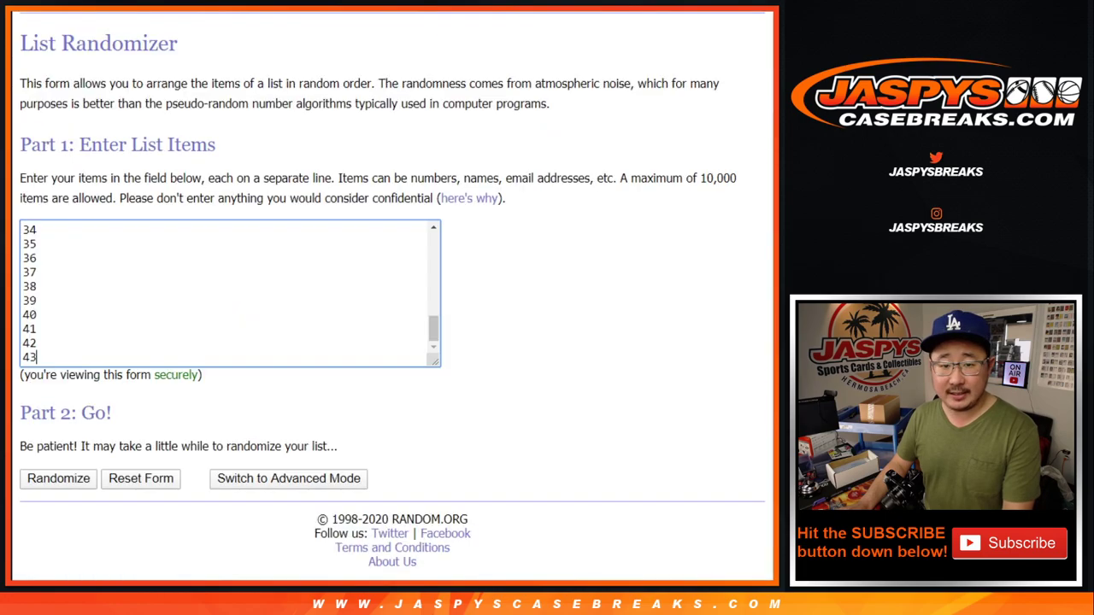
pyautogui.hotkey('ctrl', 'Tab')
pyautogui.hotkey('ctrl', 'Tab')
pyautogui.click(51, 482)
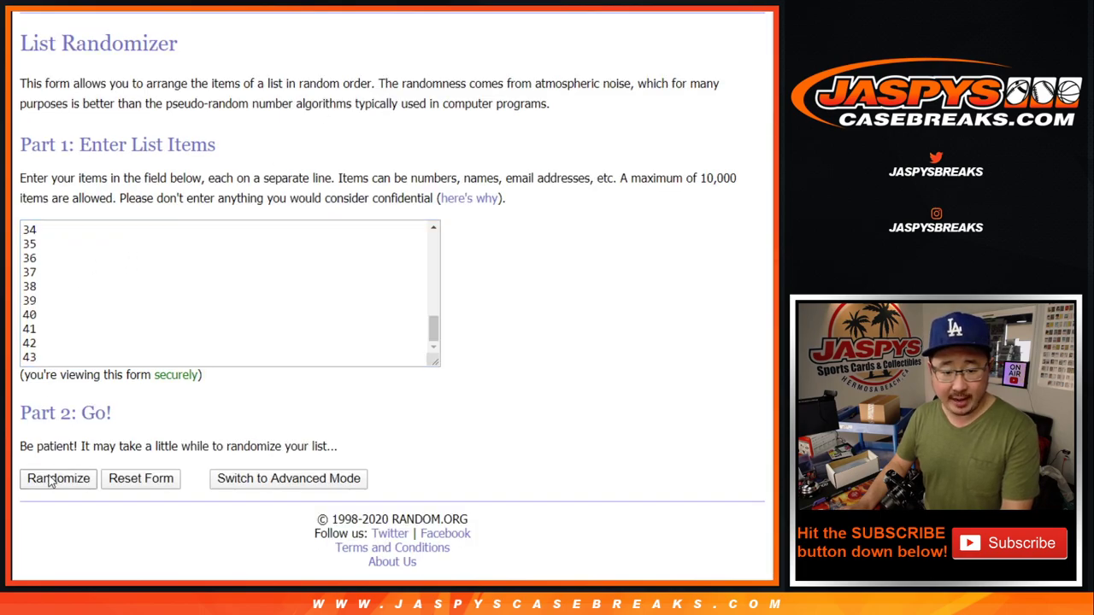
pyautogui.scroll(-4, 51, 482)
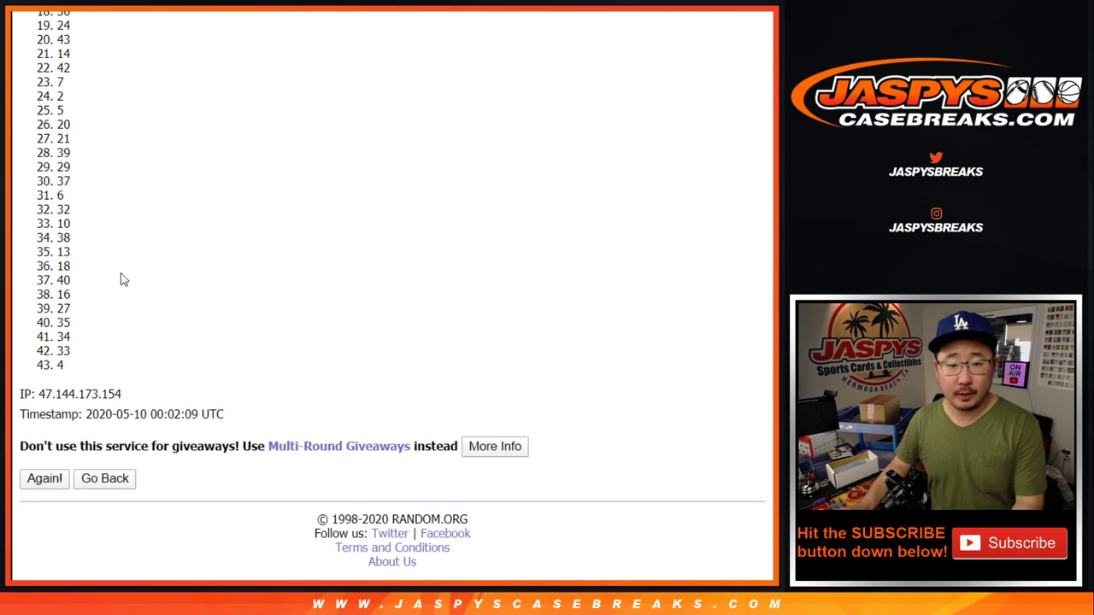
pyautogui.click(44, 479)
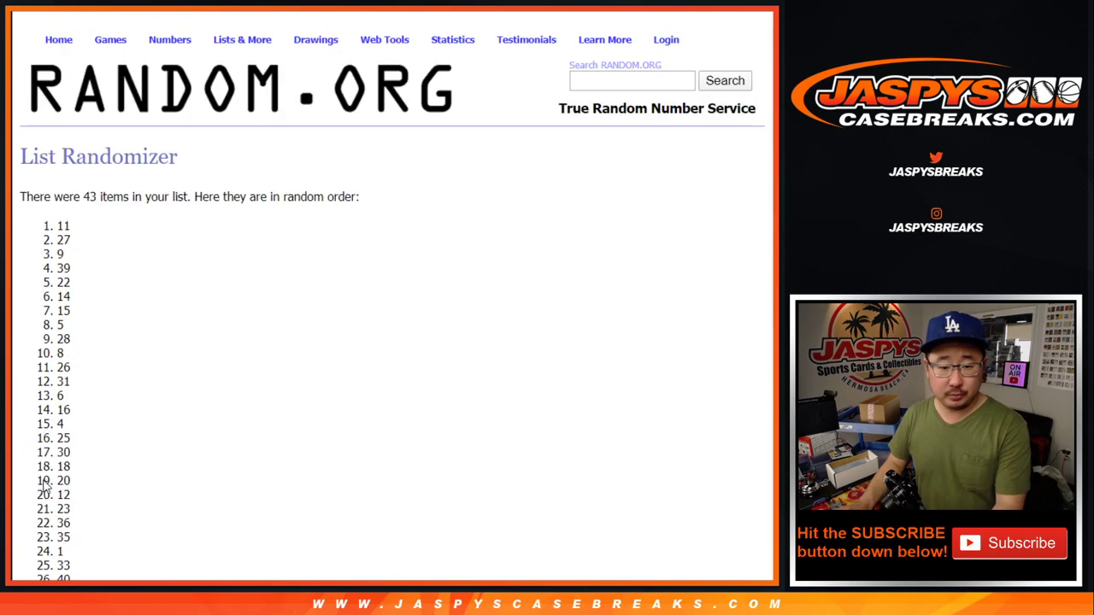
# - Recheck the dice roll and randomize the number list six more times, for eight randomizations in total
pyautogui.hotkey('alt', 'Tab')
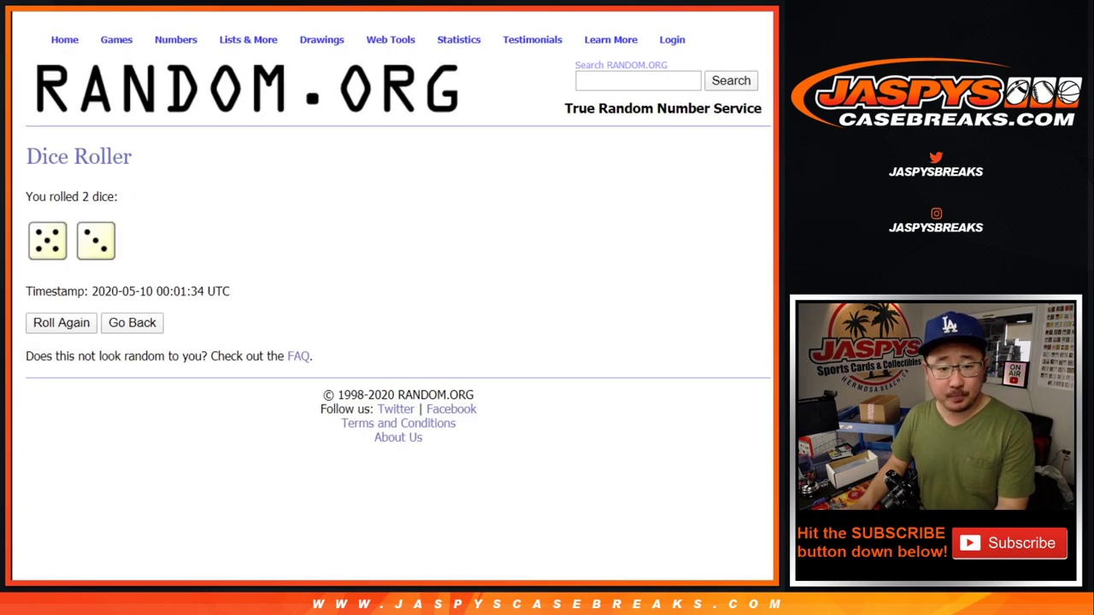
pyautogui.hotkey('alt', 'Tab')
pyautogui.scroll(-6, 53, 399)
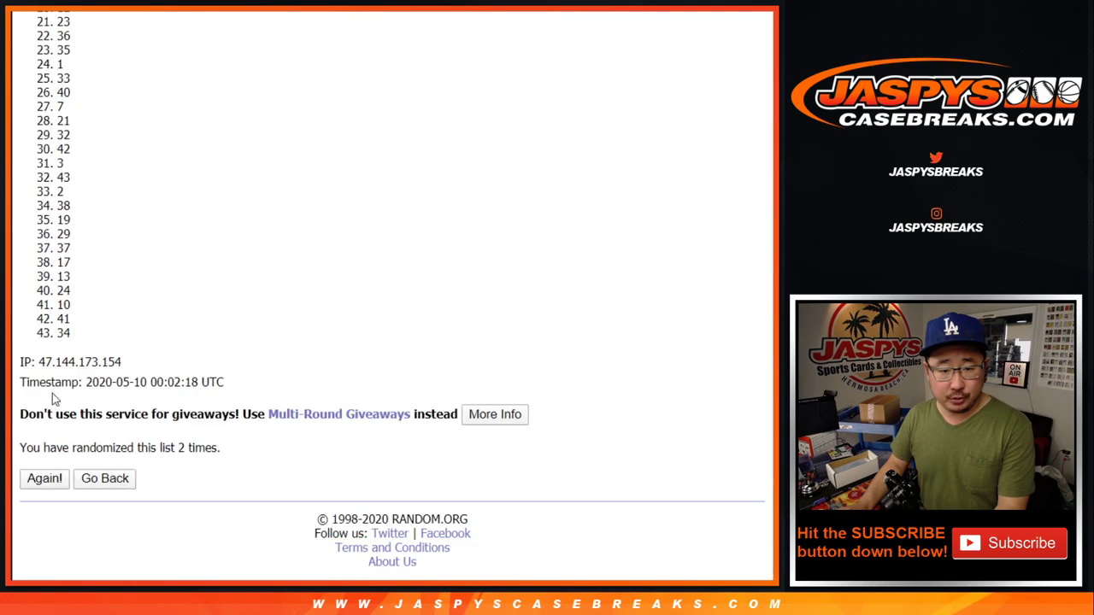
pyautogui.click(43, 480)
pyautogui.scroll(-6, 40, 481)
pyautogui.click(41, 479)
pyautogui.click(40, 480)
pyautogui.scroll(-6, 38, 482)
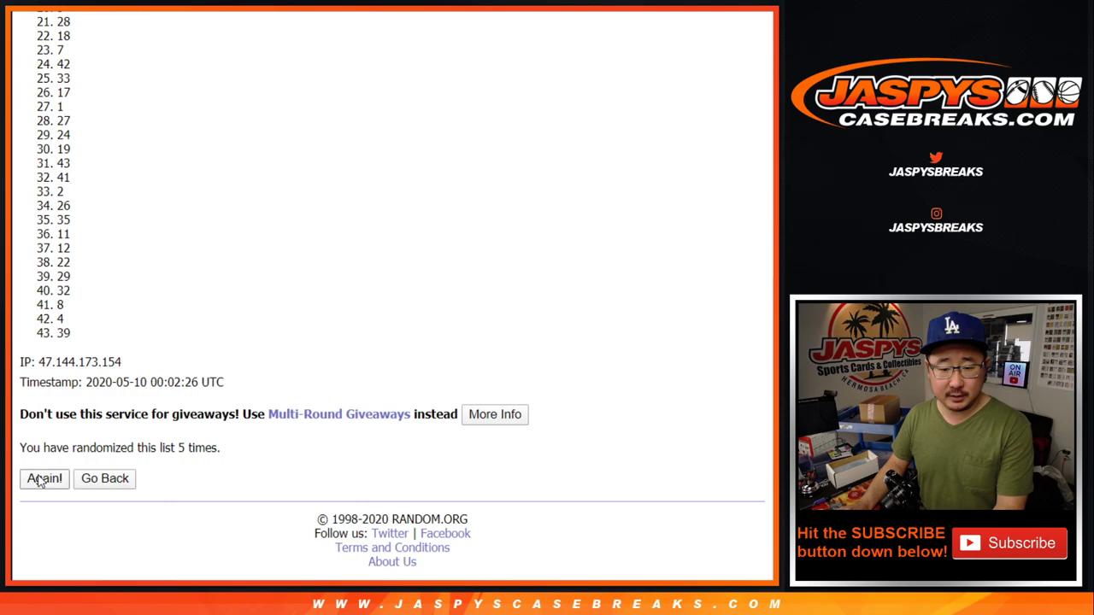
pyautogui.click(41, 480)
pyautogui.scroll(-6, 40, 481)
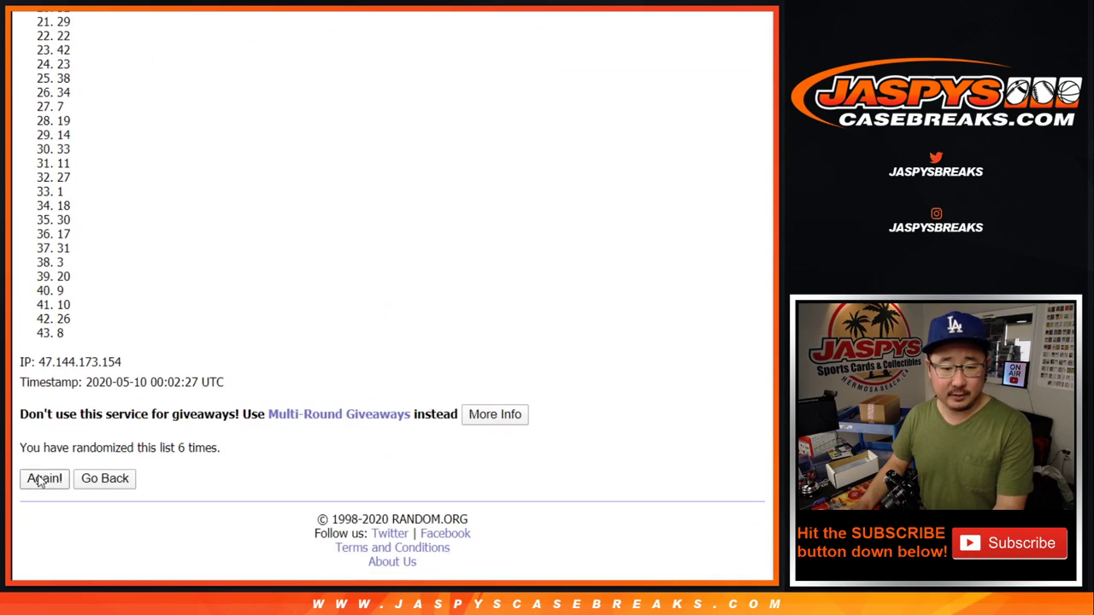
pyautogui.click(40, 479)
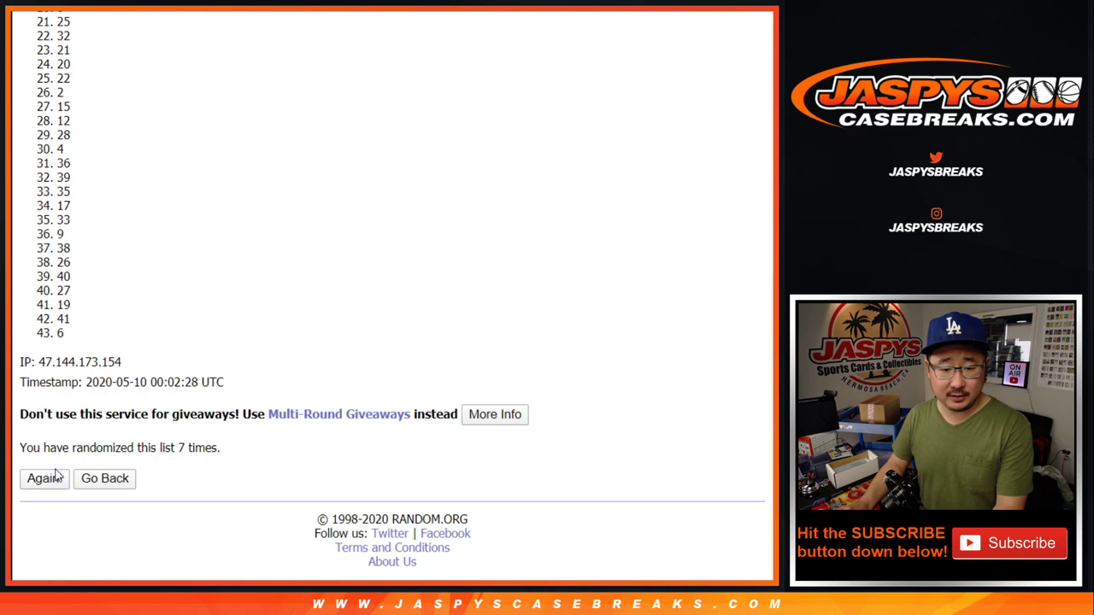
pyautogui.click(46, 480)
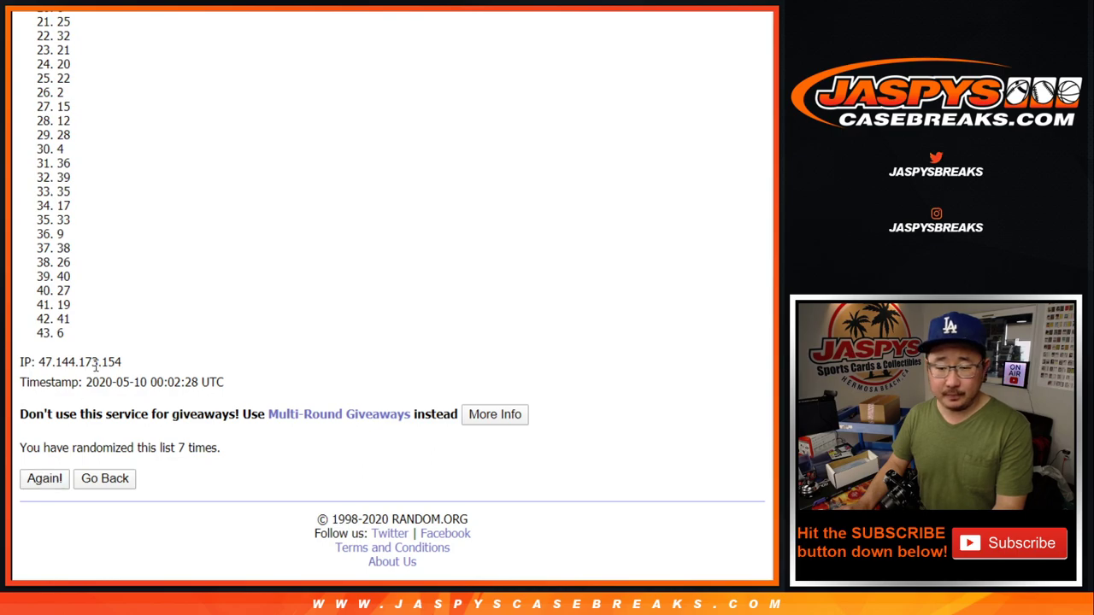
pyautogui.scroll(-6, 165, 410)
pyautogui.moveTo(161, 451); pyautogui.dragTo(264, 456)
pyautogui.click(215, 374)
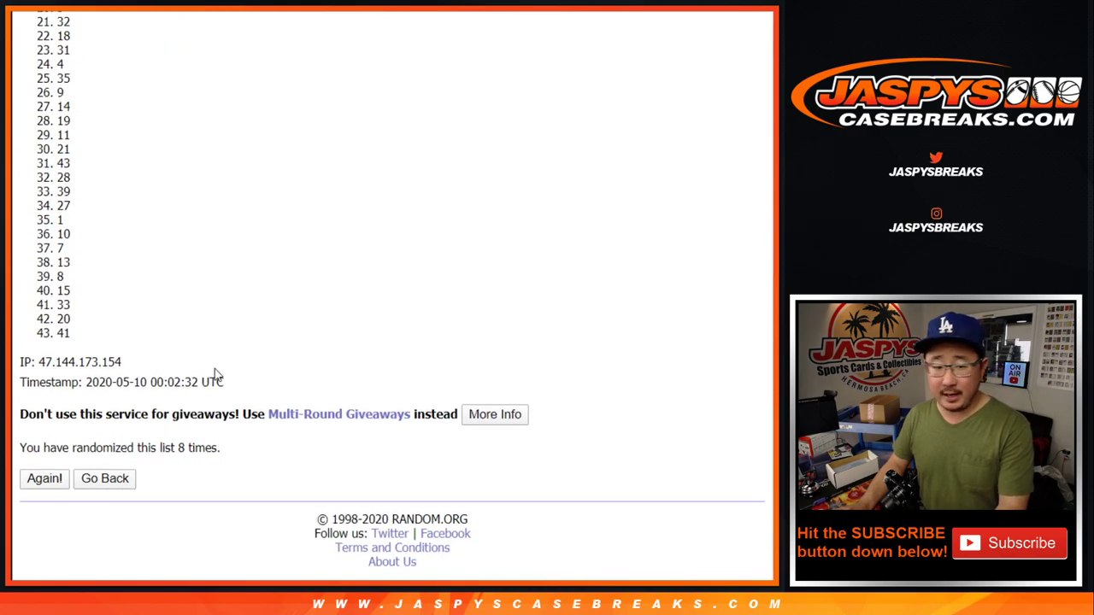
# - Copy all 43 randomized numbers and paste them into column B of the spreadsheet, starting at B1 beside the names
pyautogui.scroll(6, 93, 278)
pyautogui.moveTo(60, 224); pyautogui.dragTo(86, 333)
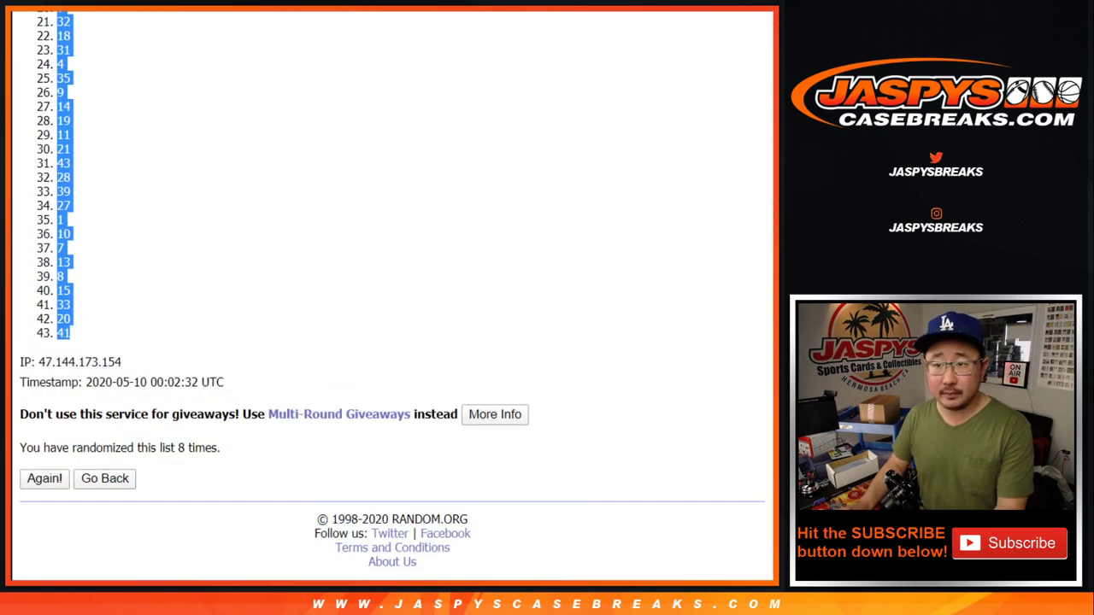
pyautogui.hotkey('ctrl', 'c')
pyautogui.hotkey('alt', 'Tab')
pyautogui.hotkey('ctrl', 'v')
pyautogui.click(171, 131)
pyautogui.rightClick(175, 130)
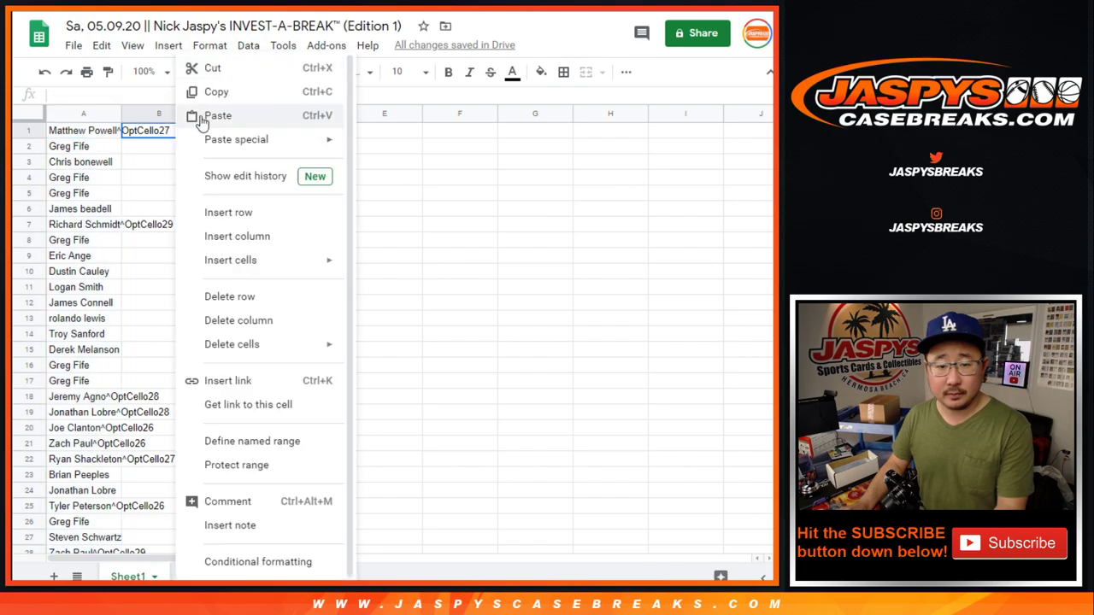
pyautogui.click(205, 113)
# - Format the whole sheet in the Nunito font at size 14
pyautogui.click(31, 108)
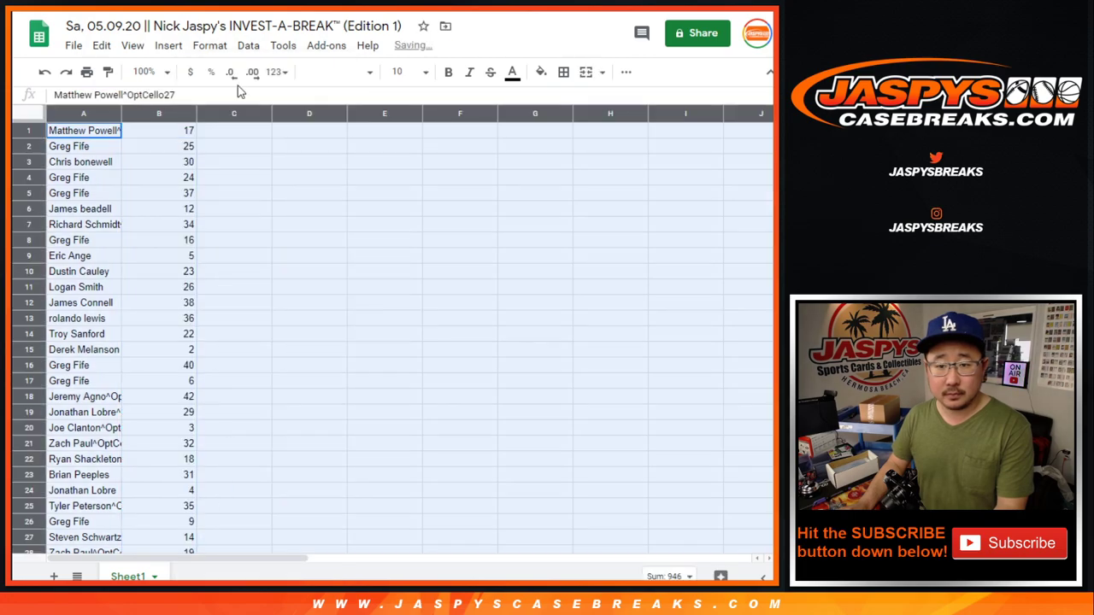
pyautogui.click(335, 72)
pyautogui.click(416, 75)
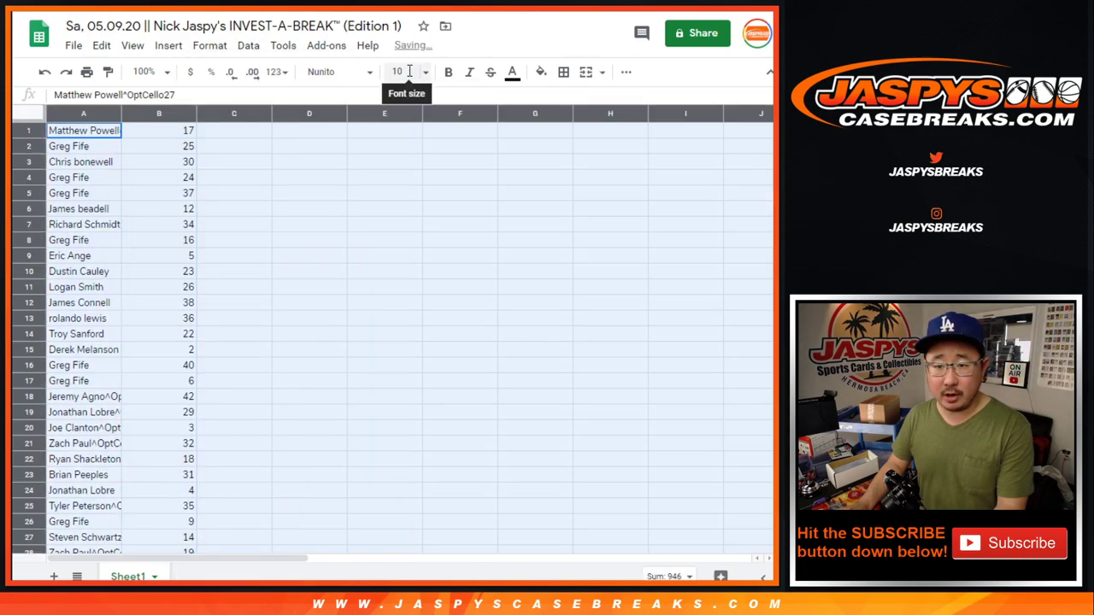
pyautogui.click(402, 72)
pyautogui.click(409, 267)
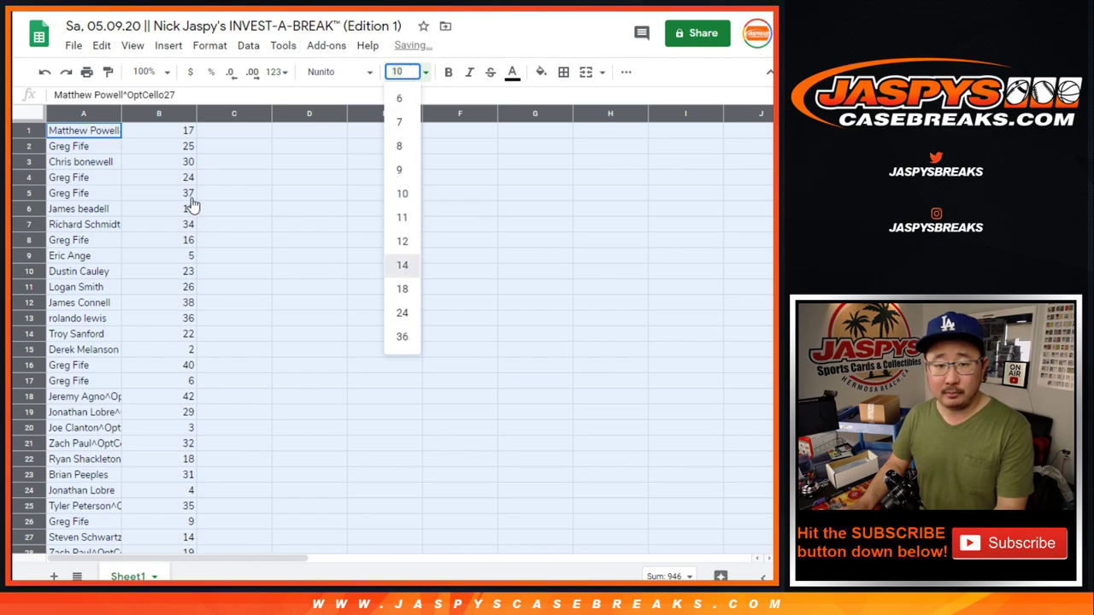
# - Fit the widths of columns A and B to their contents and set the sheet zoom to 125%
pyautogui.moveTo(122, 113); pyautogui.dragTo(123, 112)
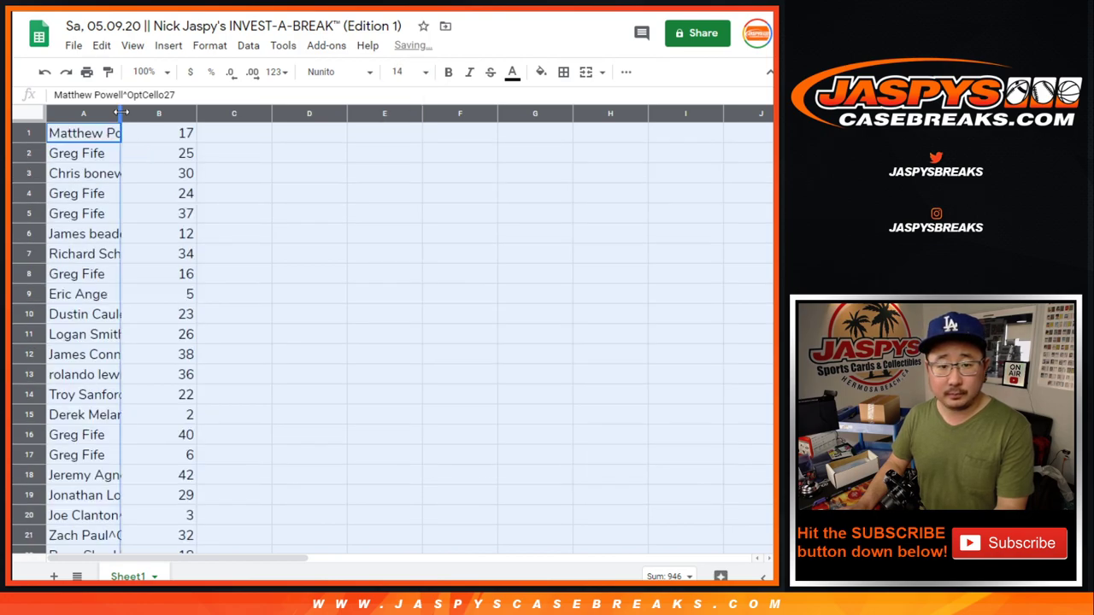
pyautogui.click(146, 71)
pyautogui.click(162, 195)
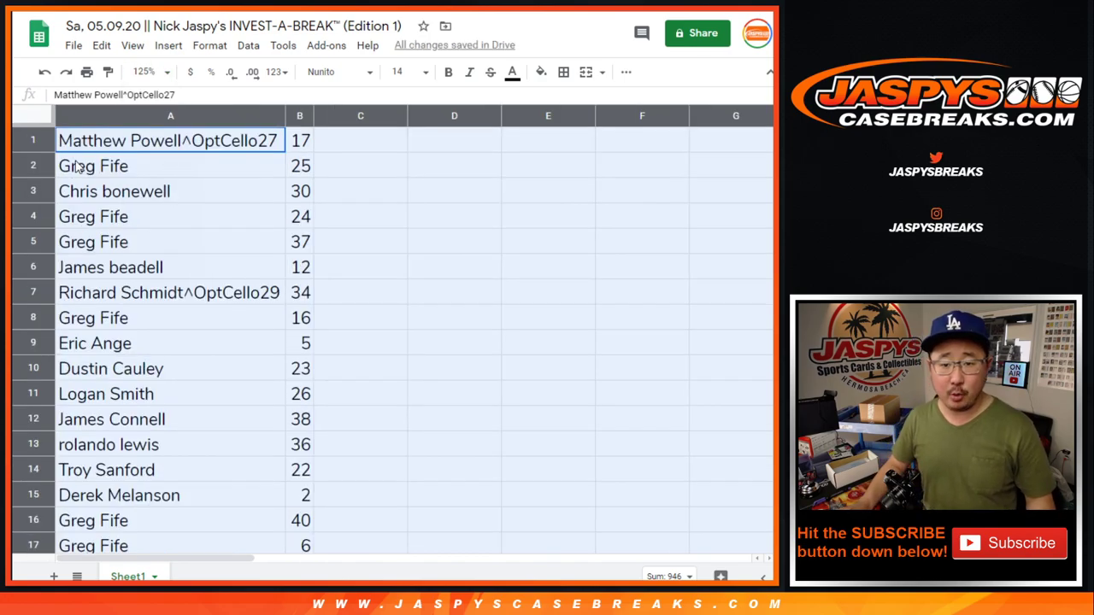
# - Highlight rows 2 to 10 one at a time, reading each name with its assigned number
pyautogui.click(36, 166)
pyautogui.click(34, 191)
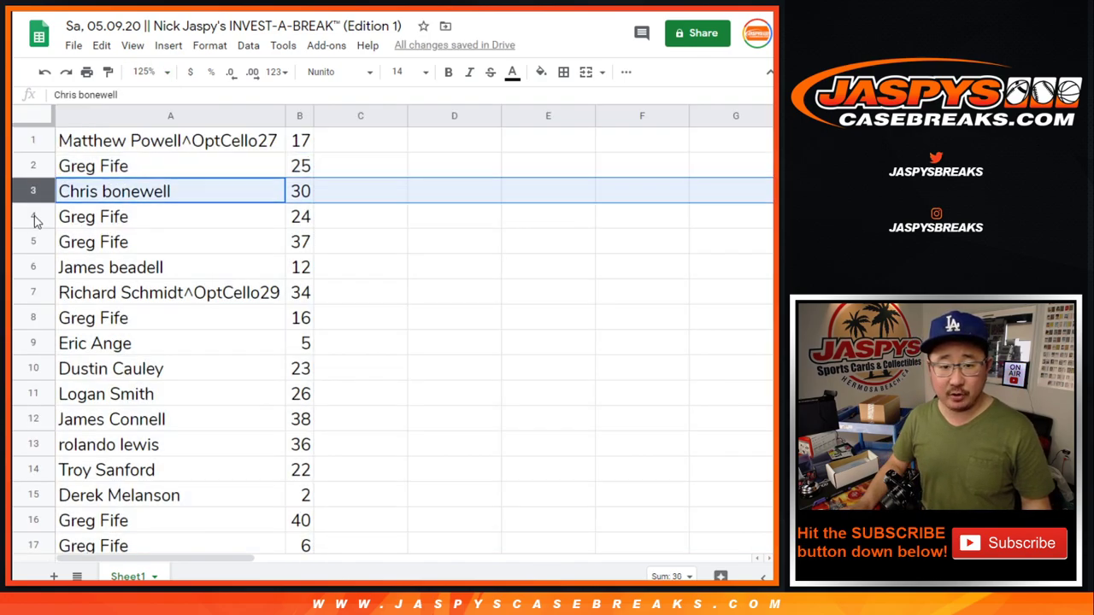
pyautogui.click(33, 217)
pyautogui.click(35, 243)
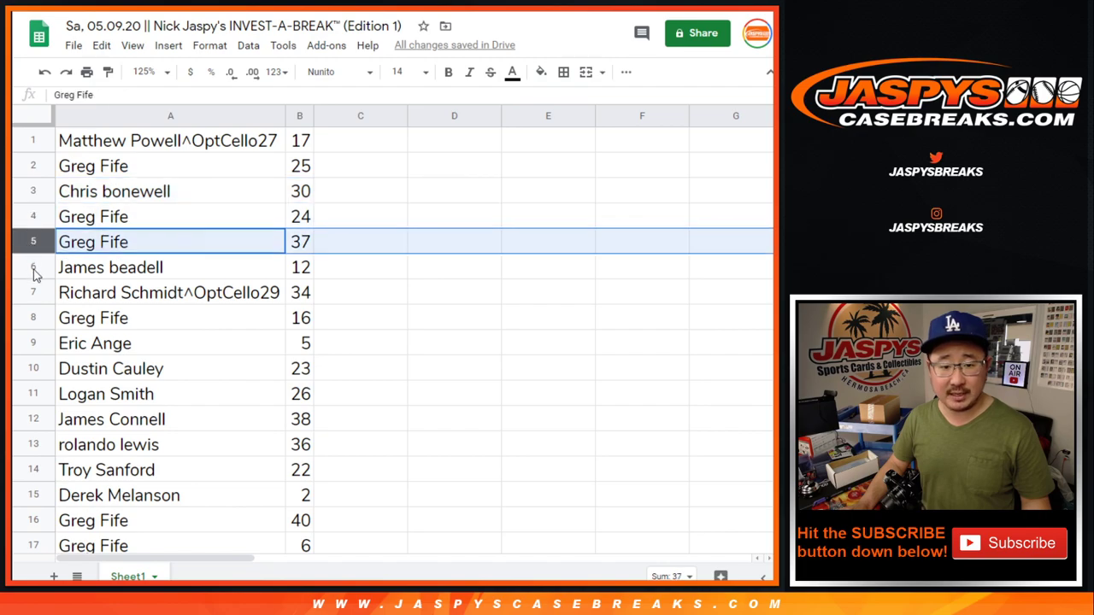
pyautogui.click(32, 269)
pyautogui.scroll(-2, 117, 243)
pyautogui.click(32, 191)
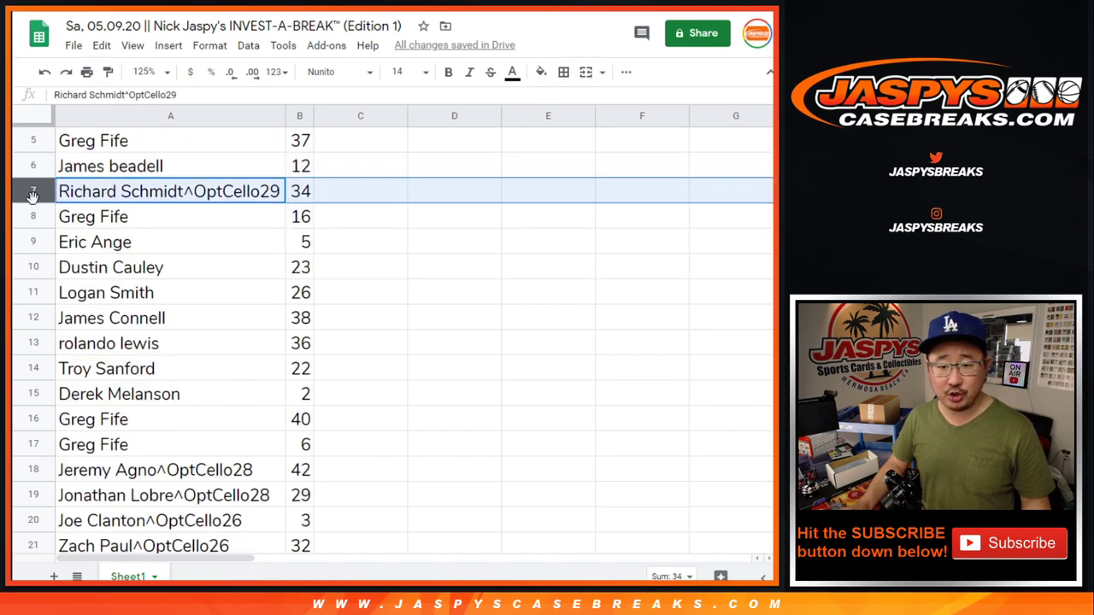
pyautogui.click(33, 218)
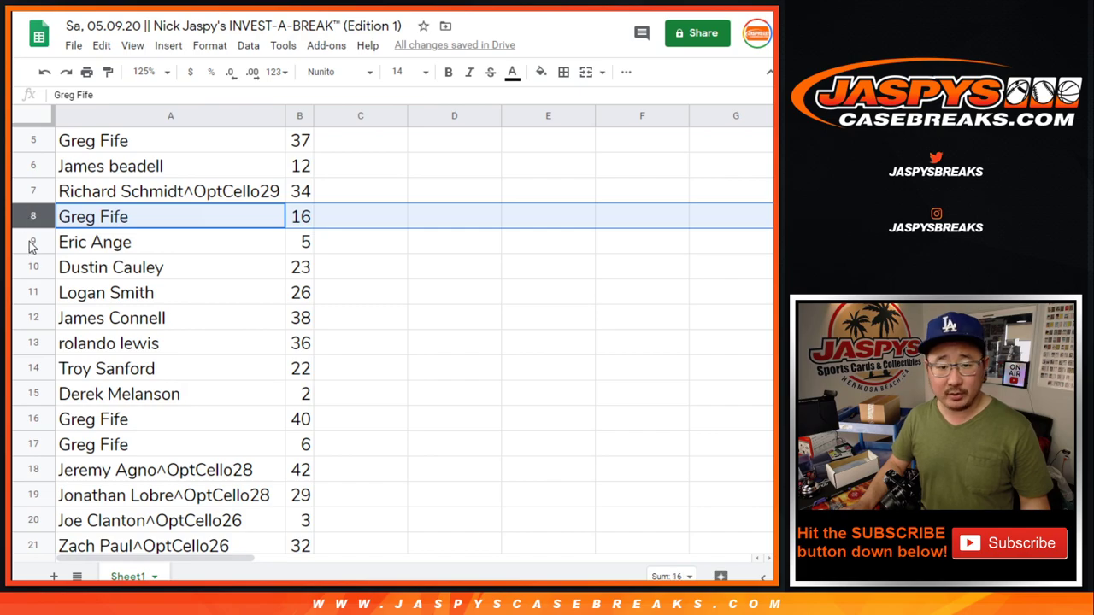
pyautogui.click(33, 243)
pyautogui.click(34, 268)
# - Continue the row-by-row reading of names and assigned numbers, highlighting rows 11 to 19 in turn
pyautogui.scroll(-2, 211, 307)
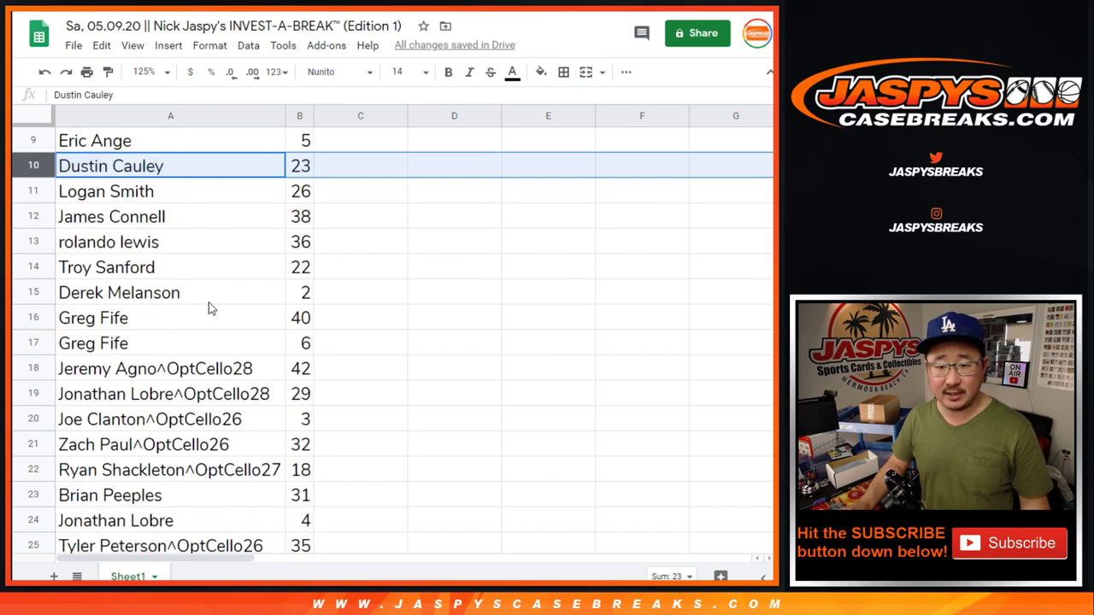
pyautogui.click(40, 191)
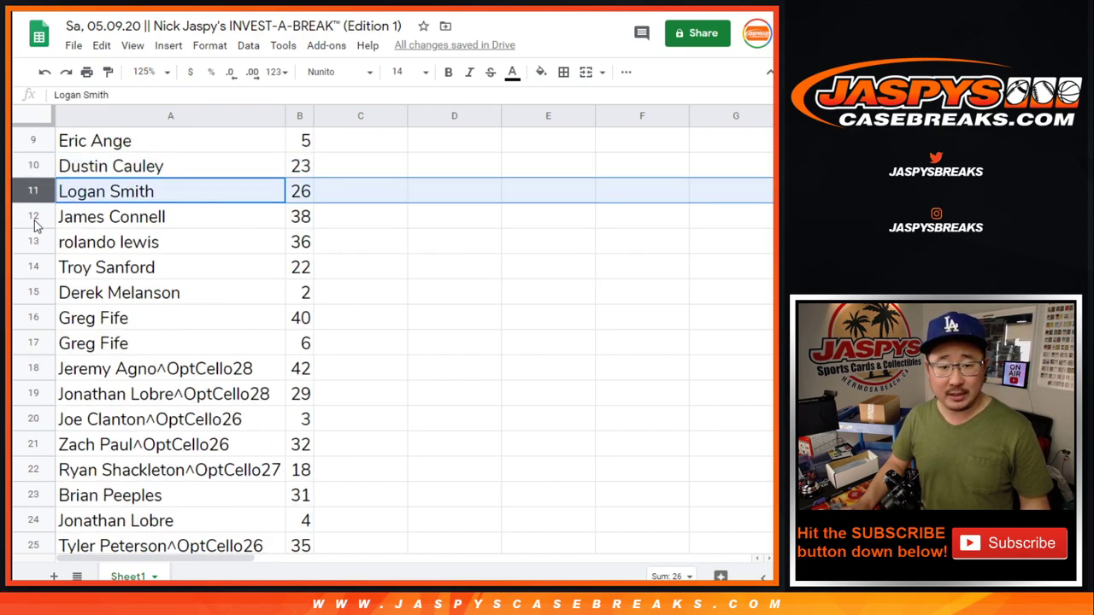
pyautogui.click(34, 219)
pyautogui.click(34, 240)
pyautogui.click(39, 266)
pyautogui.click(44, 293)
pyautogui.scroll(-1, 195, 275)
pyautogui.scroll(-2, 195, 275)
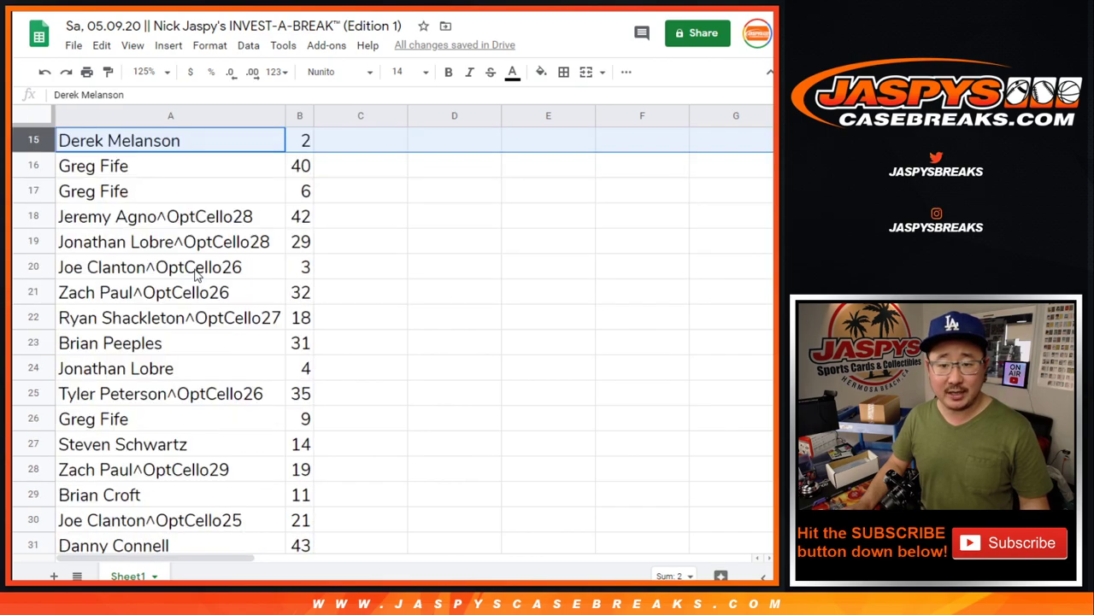
pyautogui.click(28, 164)
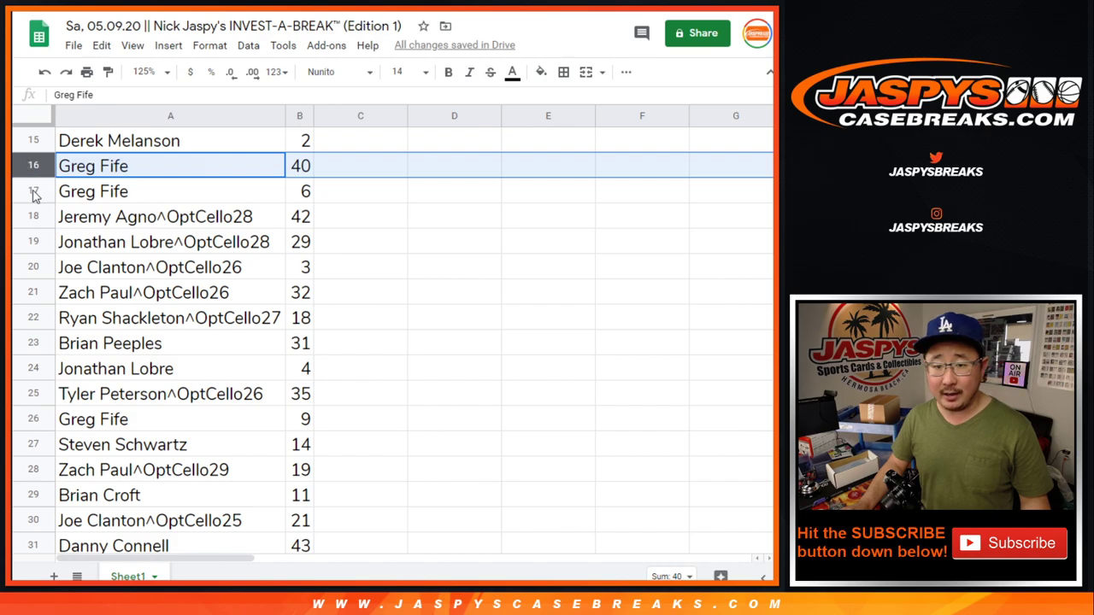
pyautogui.click(34, 192)
pyautogui.click(35, 217)
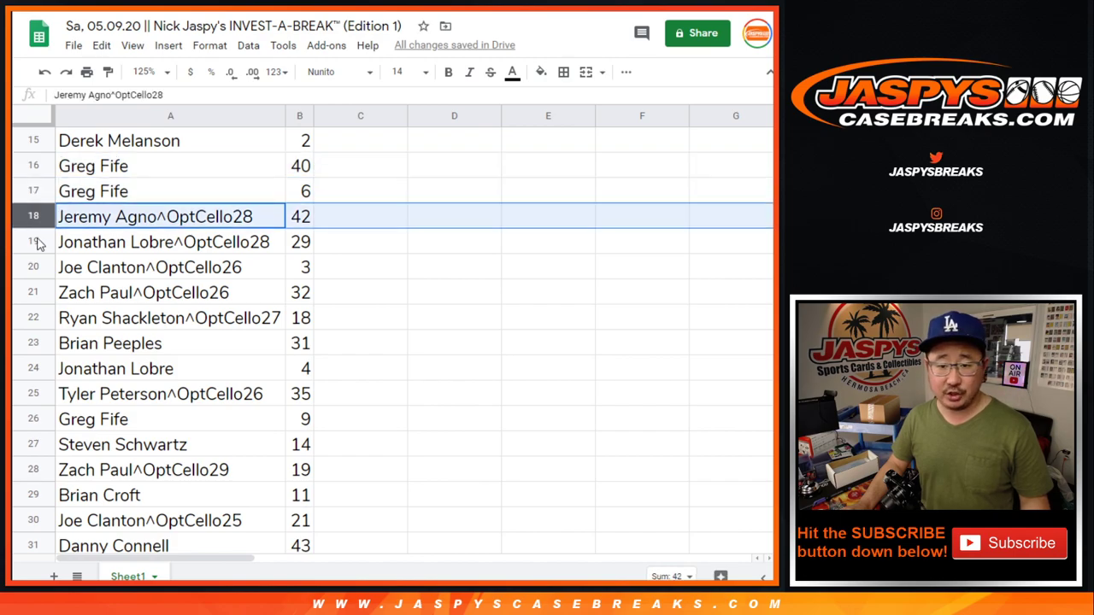
pyautogui.click(35, 241)
# - Read out the names and assigned numbers in rows 18 to 24, highlighting one row at a time
pyautogui.scroll(-1, 265, 292)
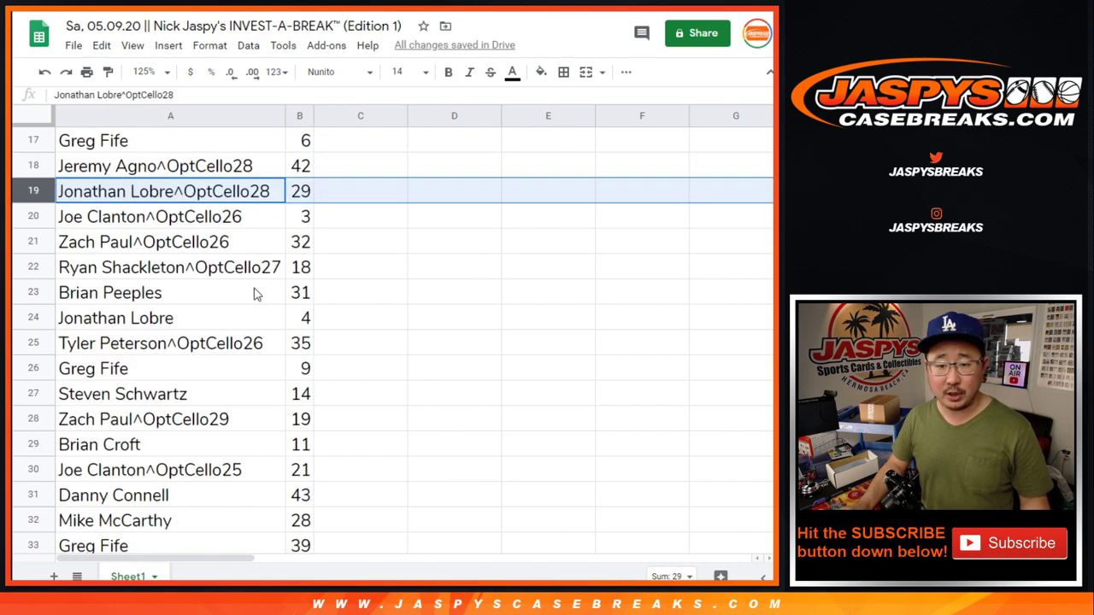
pyautogui.click(42, 167)
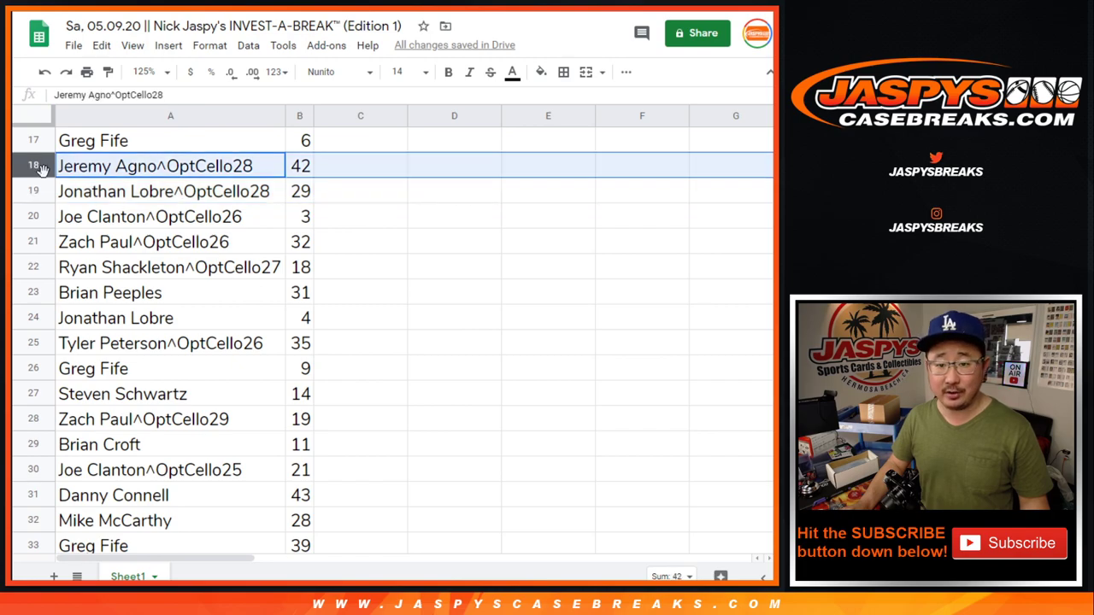
pyautogui.click(38, 192)
pyautogui.click(38, 216)
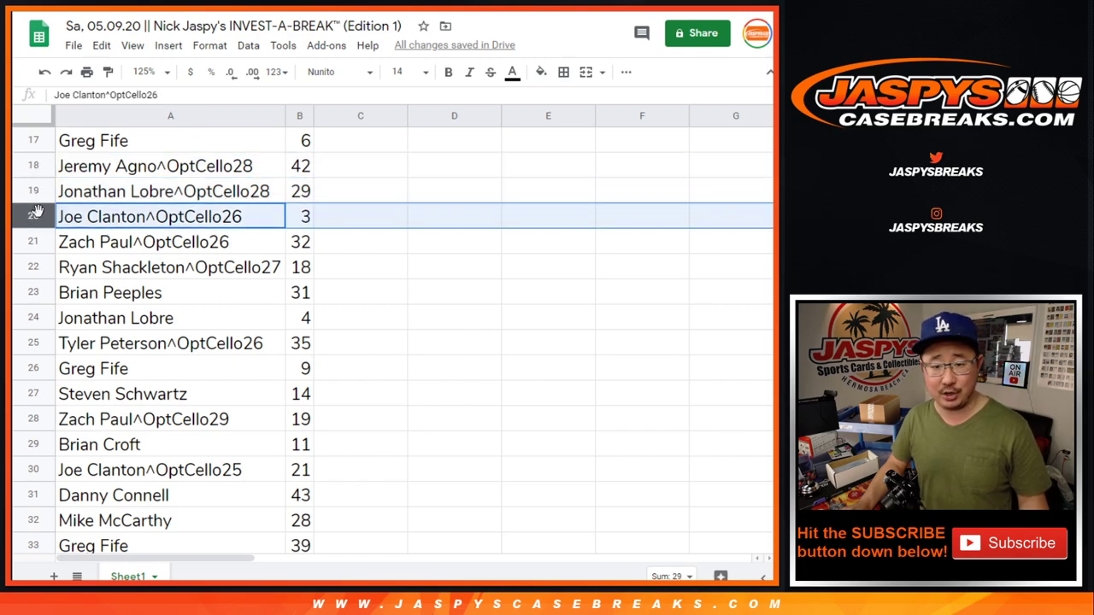
pyautogui.click(41, 241)
pyautogui.scroll(-1, 171, 254)
pyautogui.scroll(-1, 171, 254)
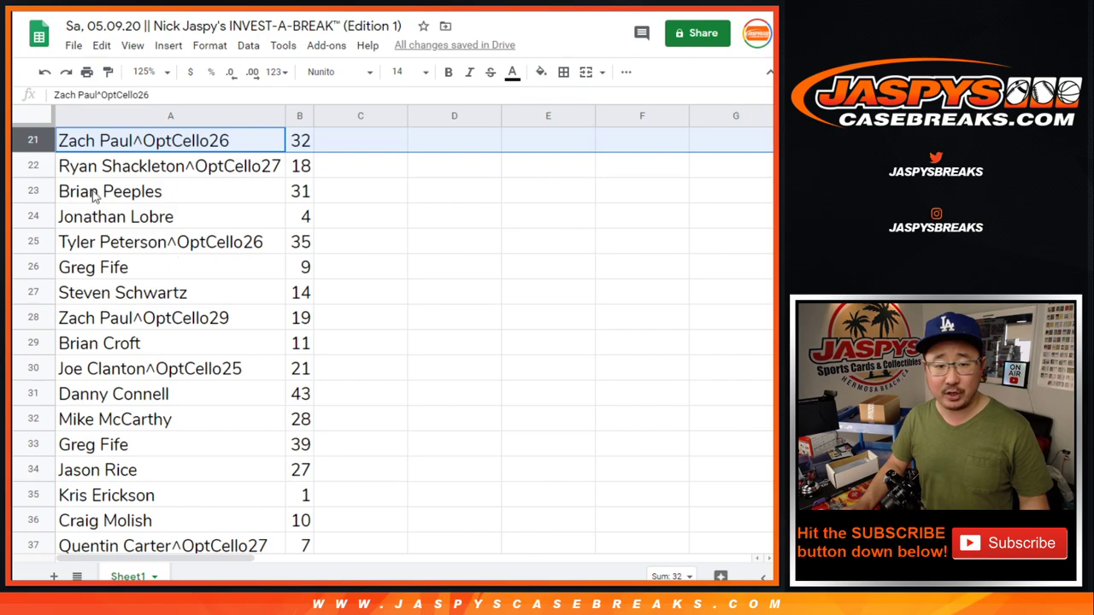
pyautogui.click(33, 166)
pyautogui.click(38, 190)
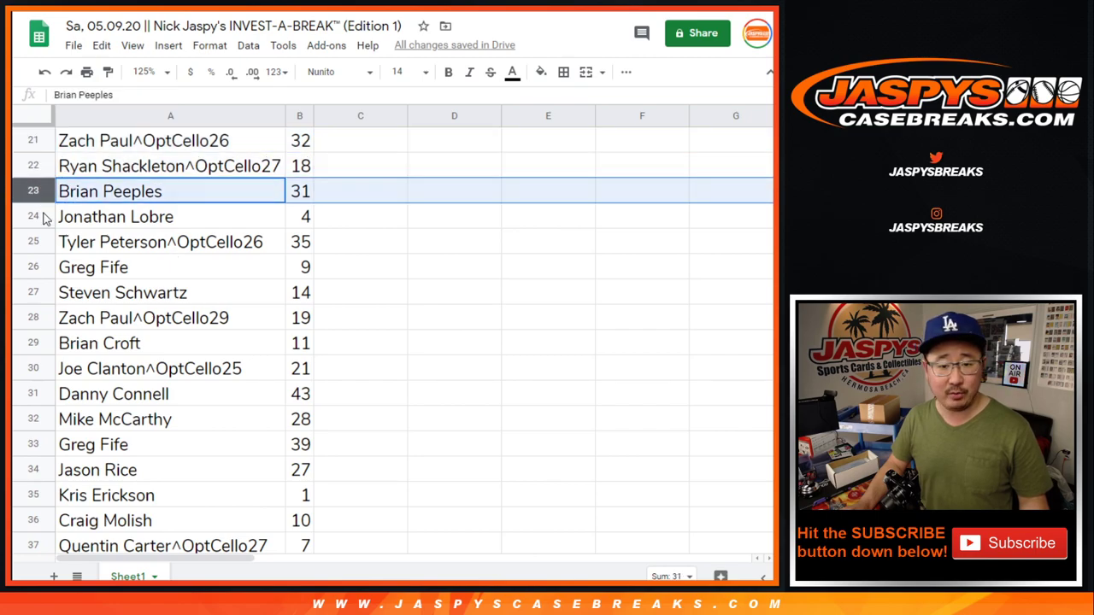
pyautogui.click(34, 216)
# - Highlight rows 25 to 28 in turn, reading each name with its assigned number
pyautogui.scroll(-1, 214, 299)
pyautogui.click(38, 191)
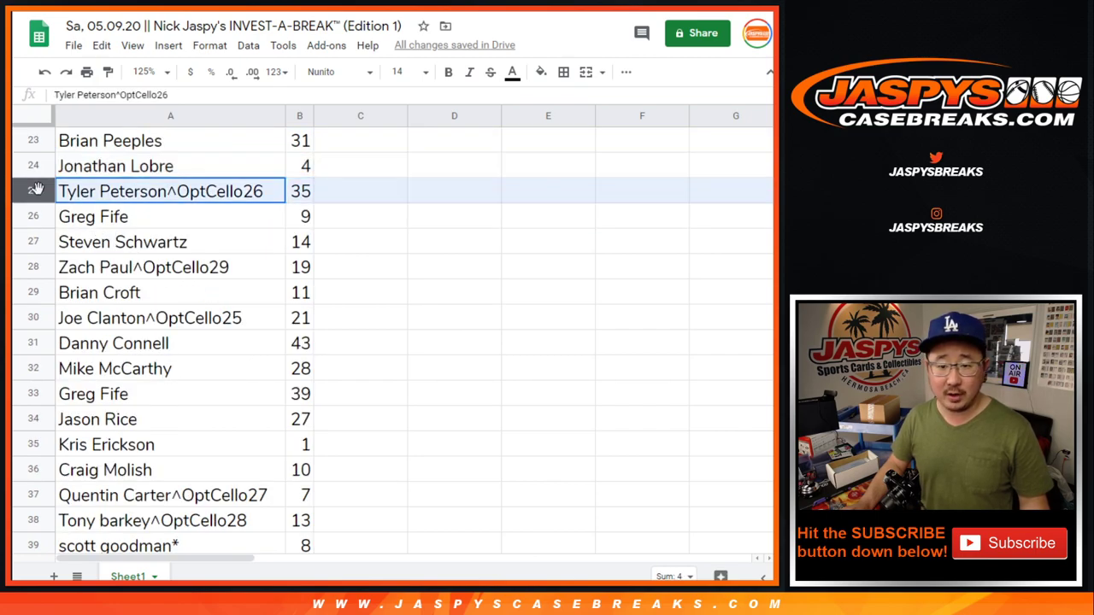
pyautogui.click(38, 216)
pyautogui.click(40, 244)
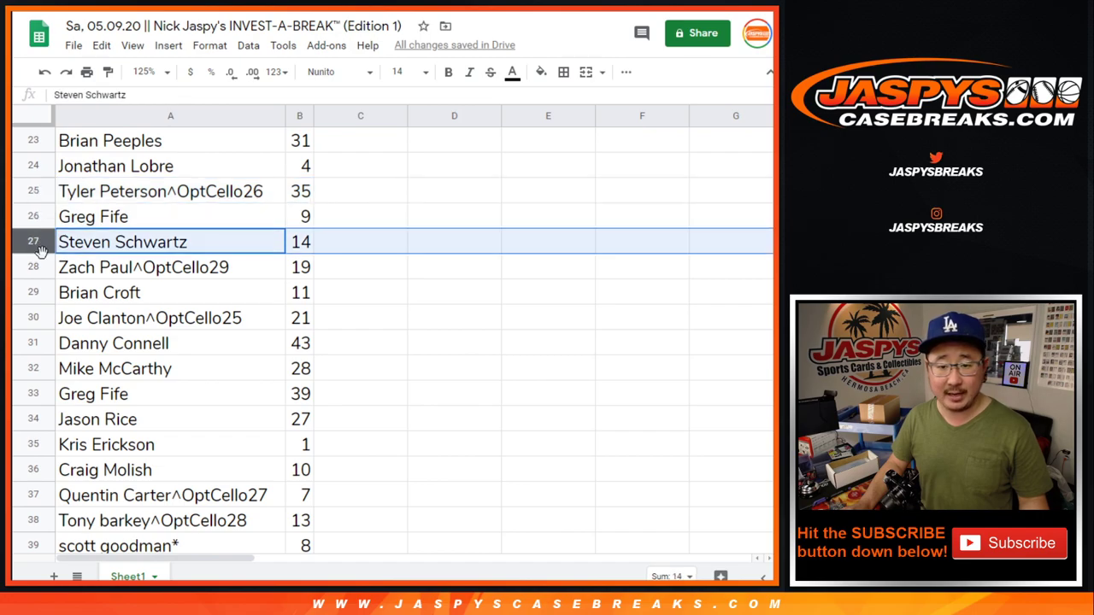
pyautogui.click(41, 268)
pyautogui.scroll(-2, 232, 295)
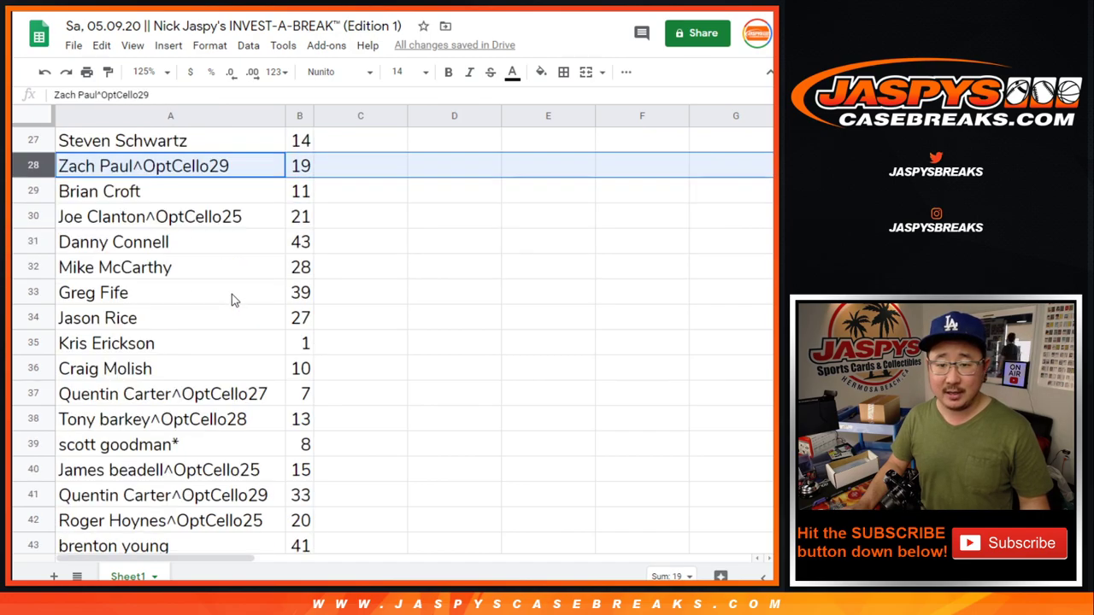
# - Highlight rows 29 to 35 one after another to read their names and assigned numbers
pyautogui.click(40, 190)
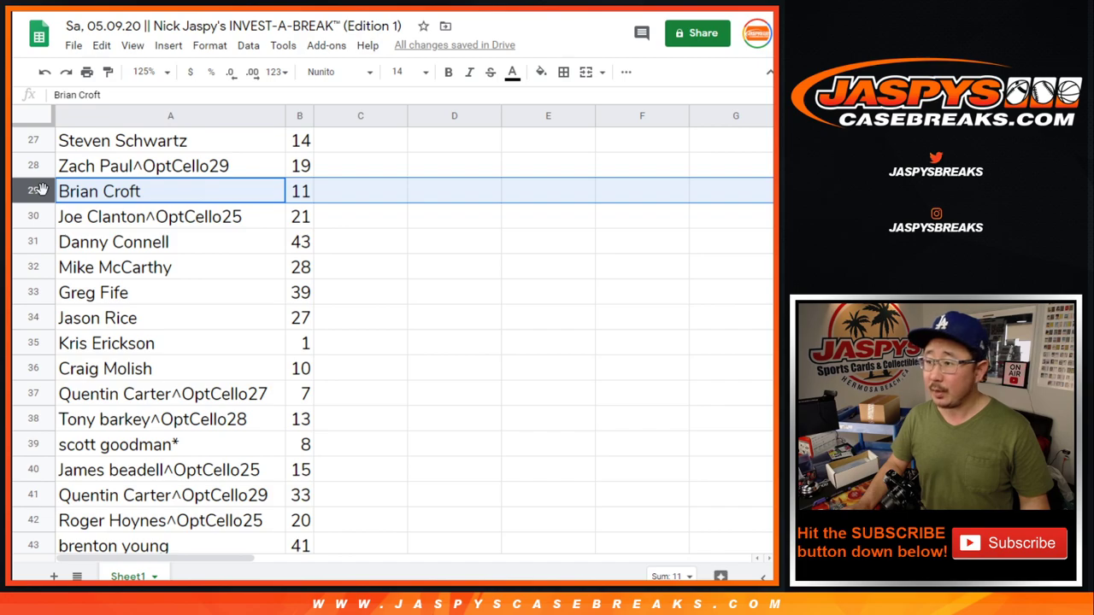
pyautogui.click(31, 216)
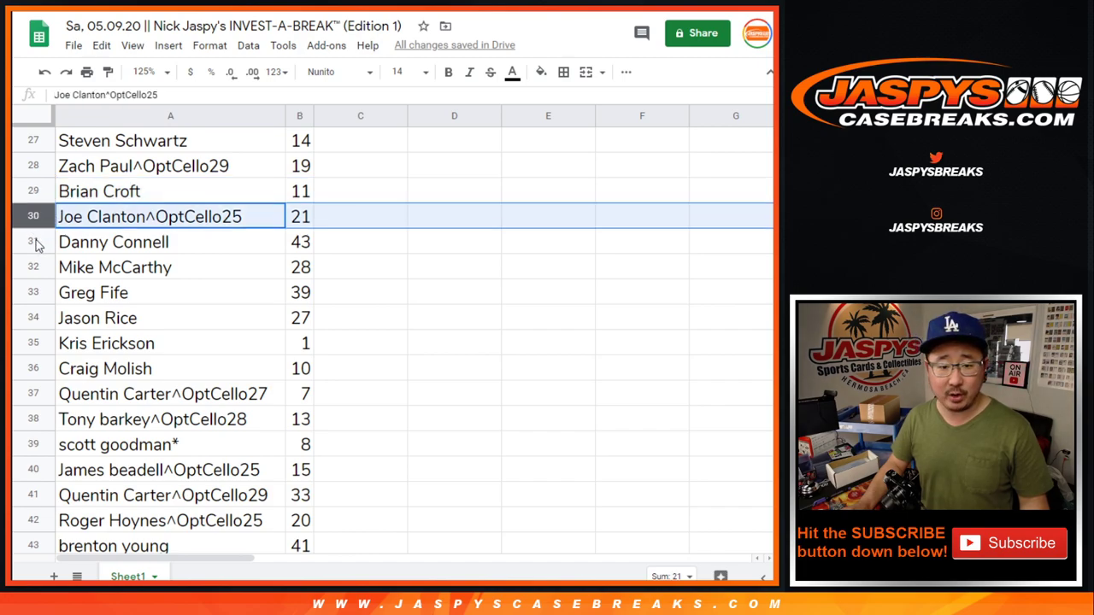
pyautogui.click(34, 242)
pyautogui.click(39, 268)
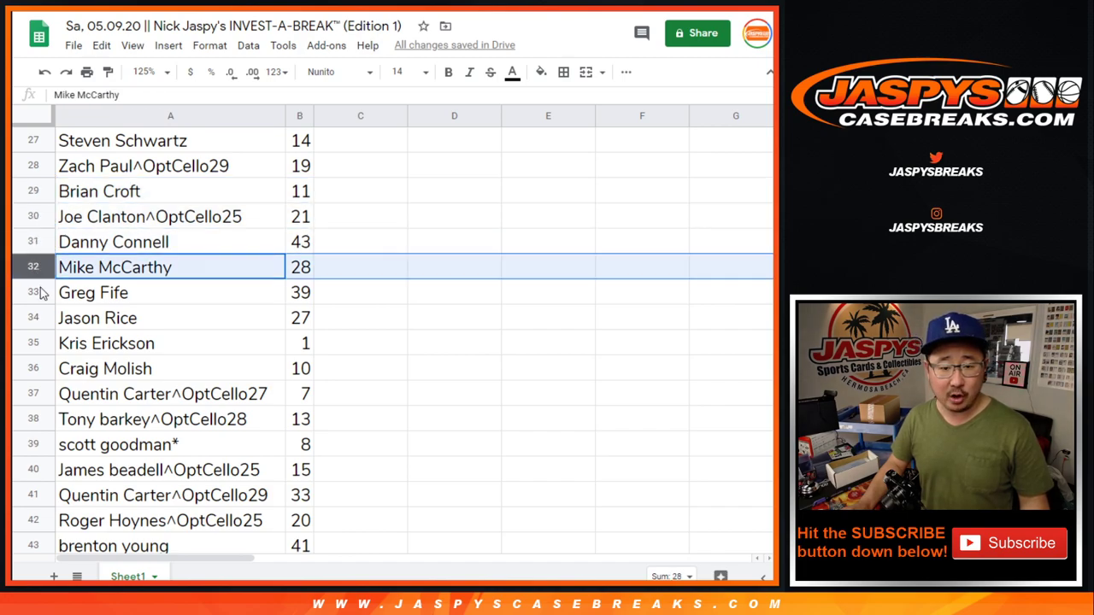
pyautogui.click(38, 293)
pyautogui.click(38, 318)
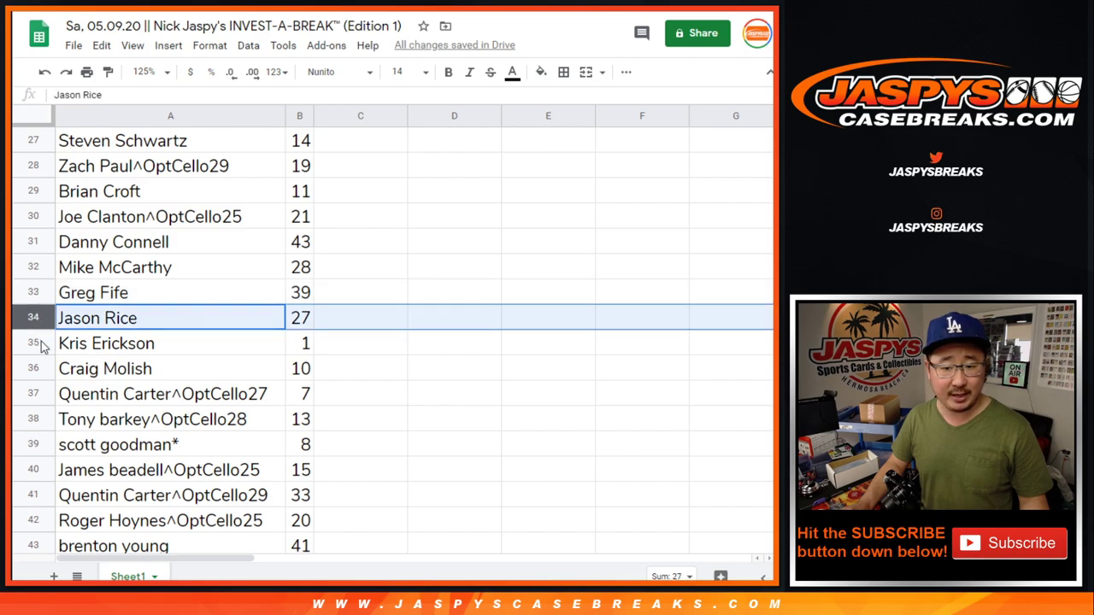
pyautogui.click(41, 344)
# - Finish the row-by-row reading of names and assigned numbers by highlighting rows 36 to 43 in turn
pyautogui.scroll(-2, 216, 318)
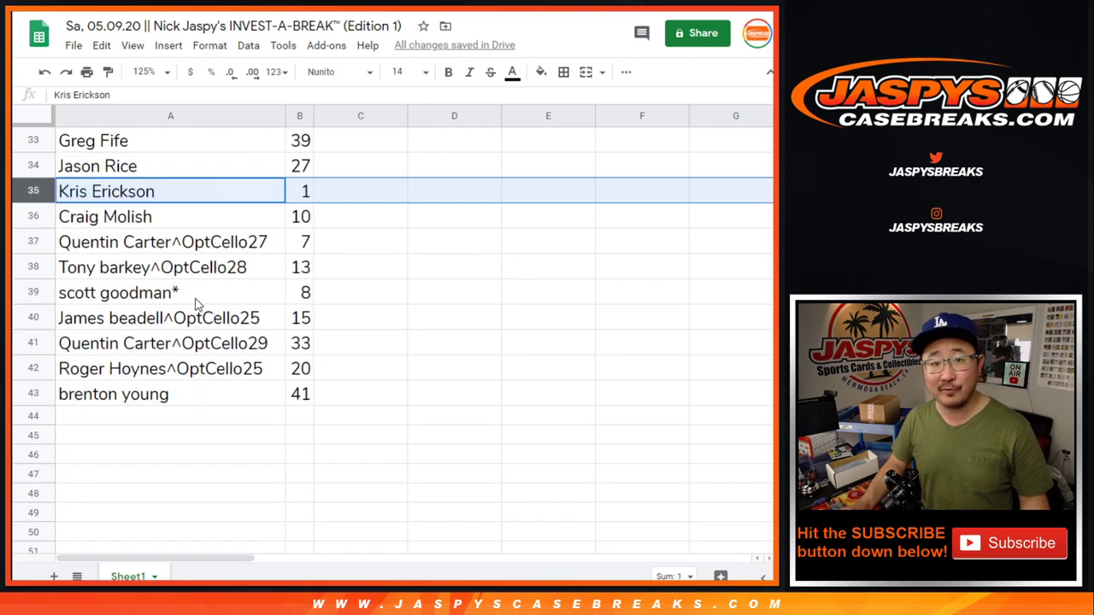
pyautogui.click(34, 215)
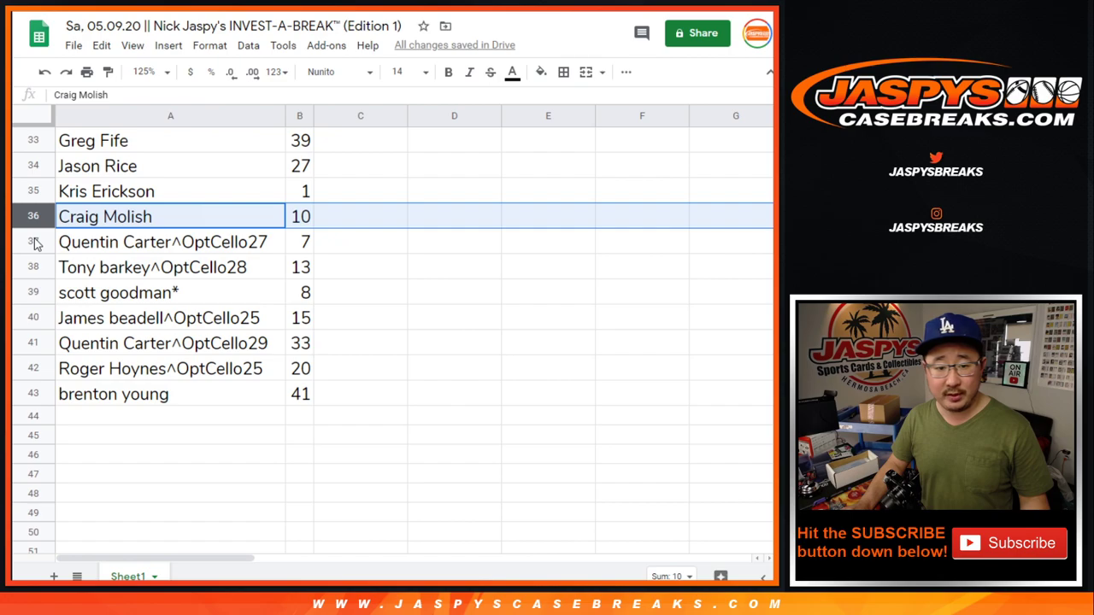
pyautogui.click(34, 244)
pyautogui.click(43, 272)
pyautogui.click(42, 289)
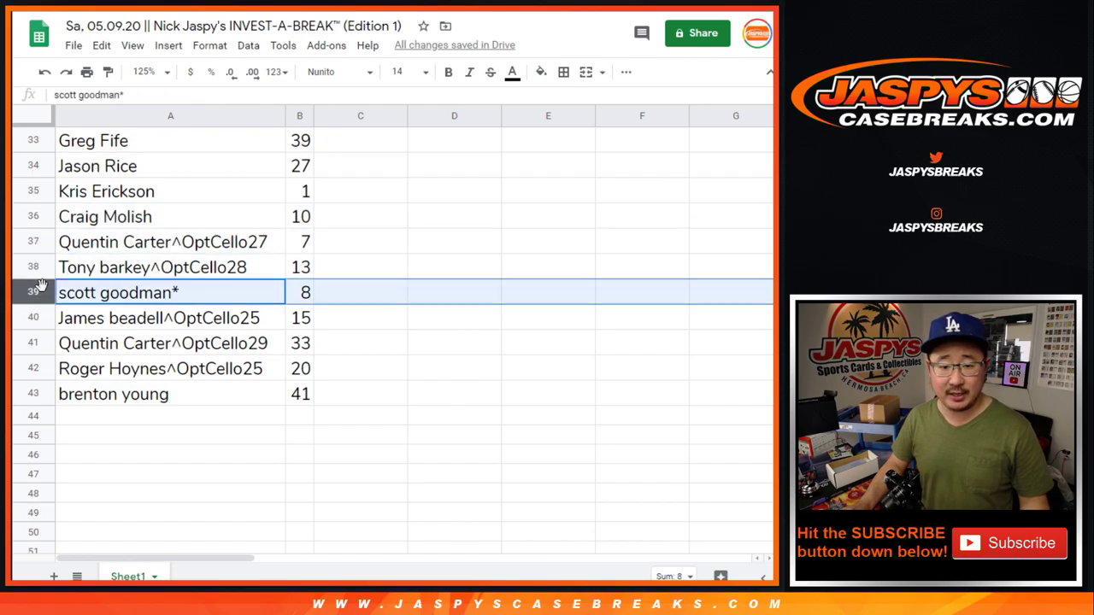
pyautogui.click(41, 317)
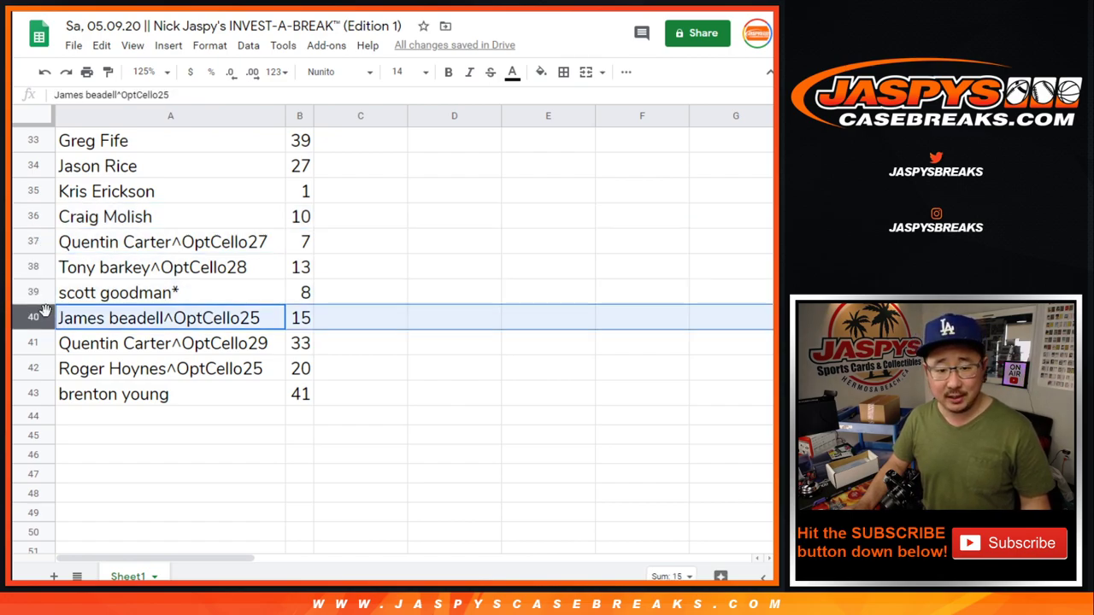
pyautogui.click(34, 342)
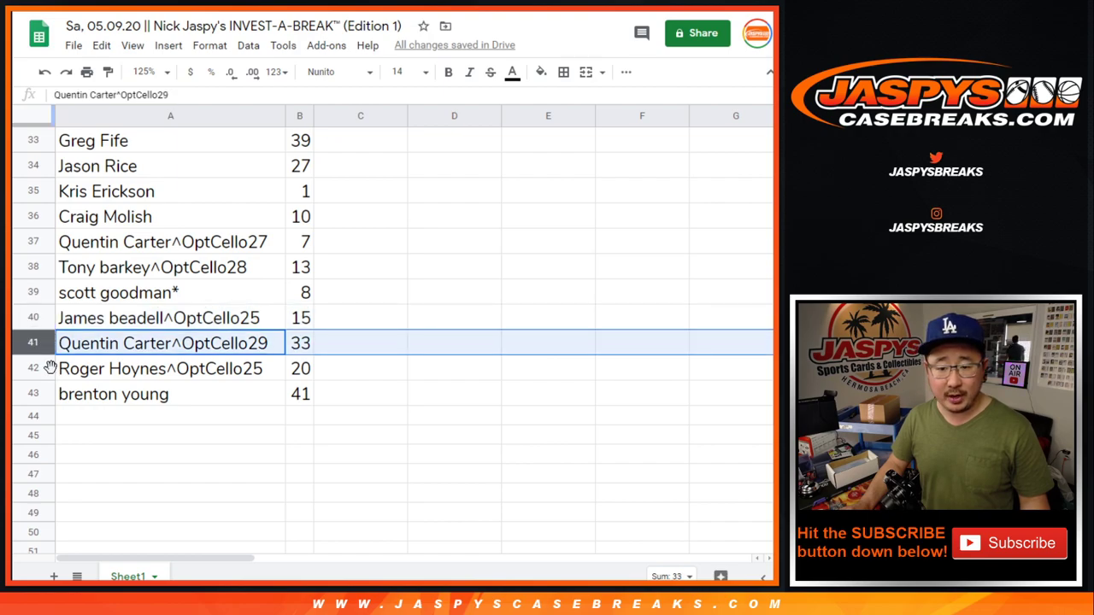
pyautogui.click(49, 374)
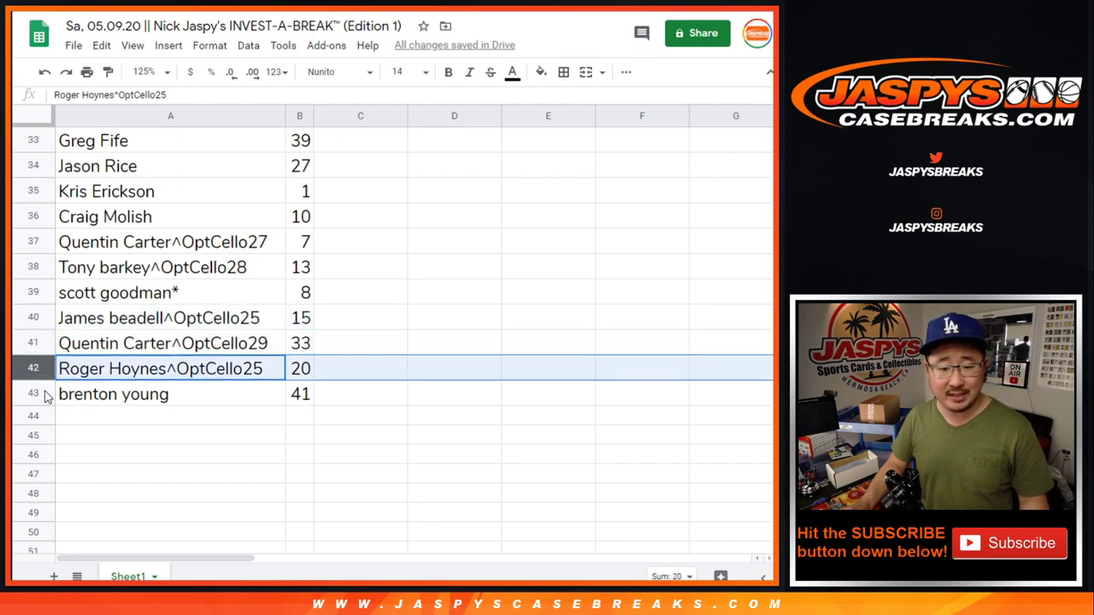
pyautogui.click(43, 393)
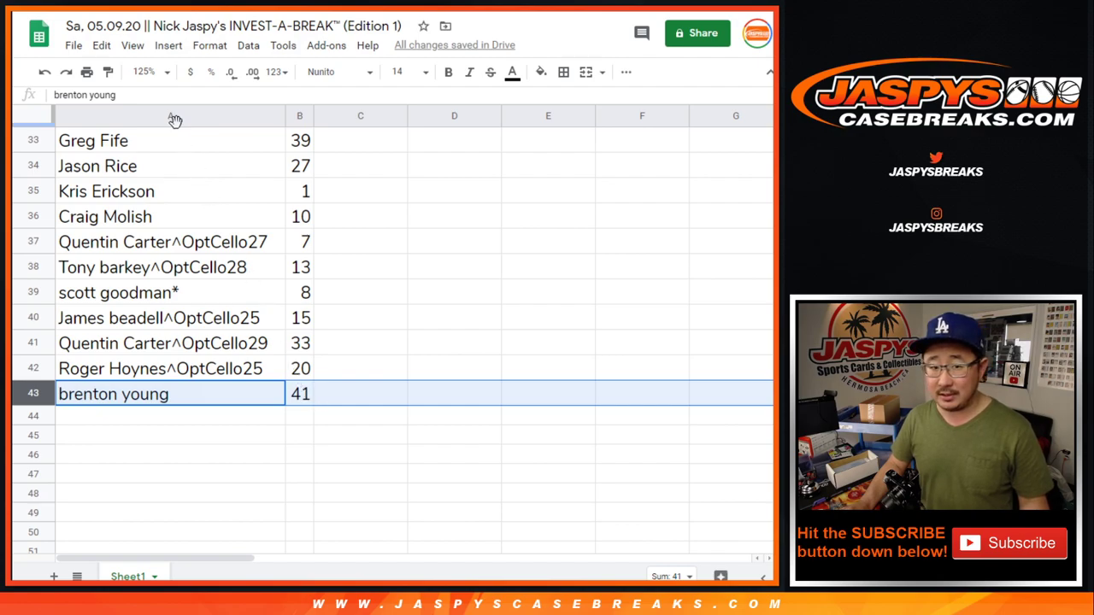
# - Set the sheet zoom to 90% and return to the start of the list
pyautogui.click(145, 72)
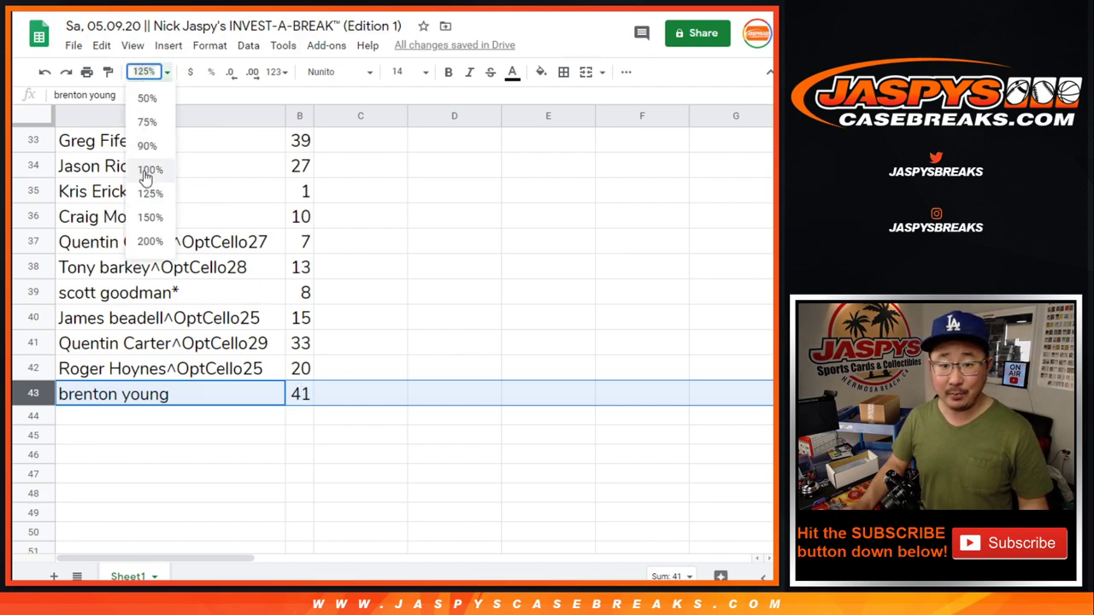
pyautogui.click(143, 146)
pyautogui.scroll(5, 334, 334)
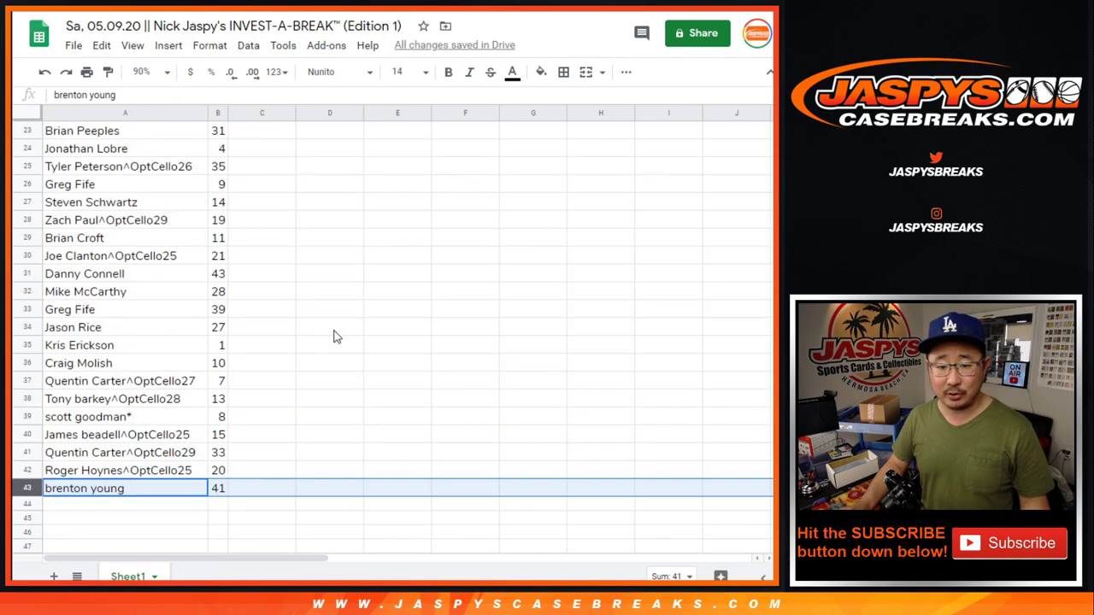
pyautogui.scroll(6, 284, 330)
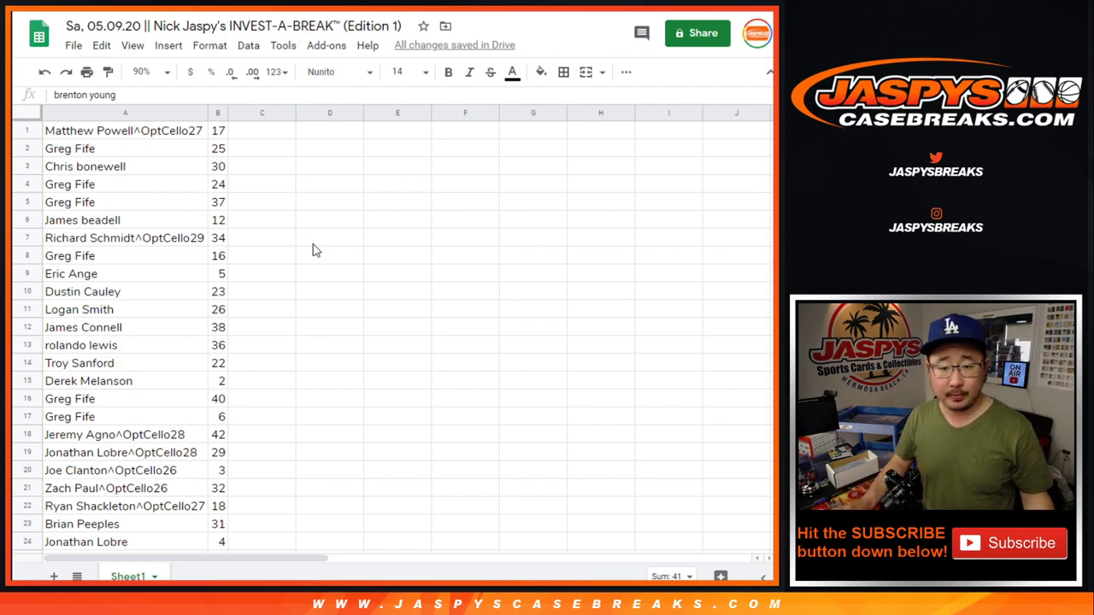
# - Look through the whole list and sort the sheet by column B, A → Z
pyautogui.scroll(-8, 229, 270)
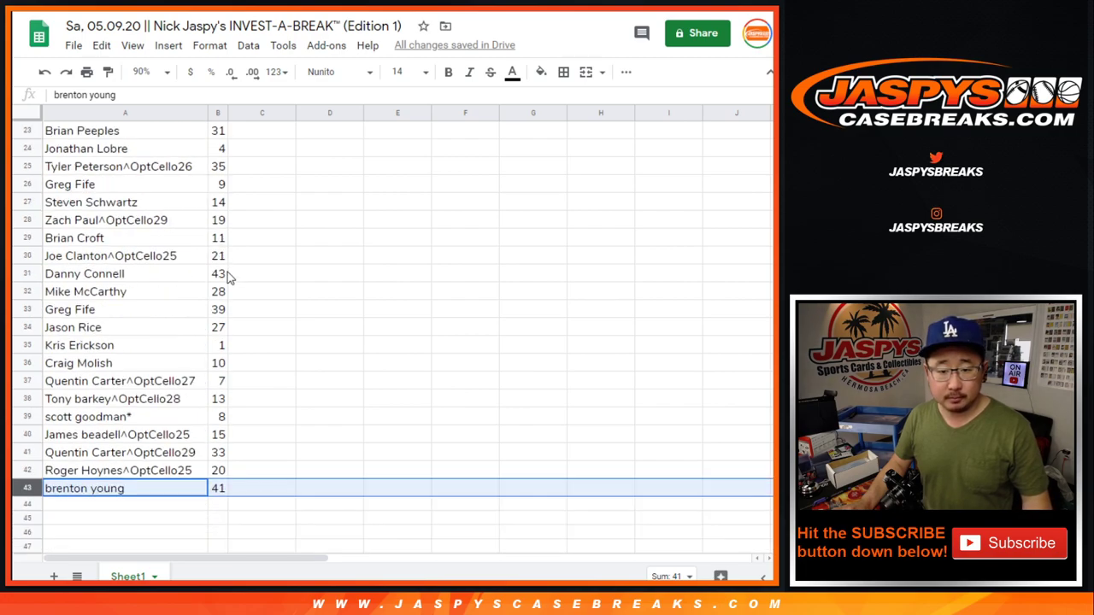
pyautogui.scroll(8, 223, 282)
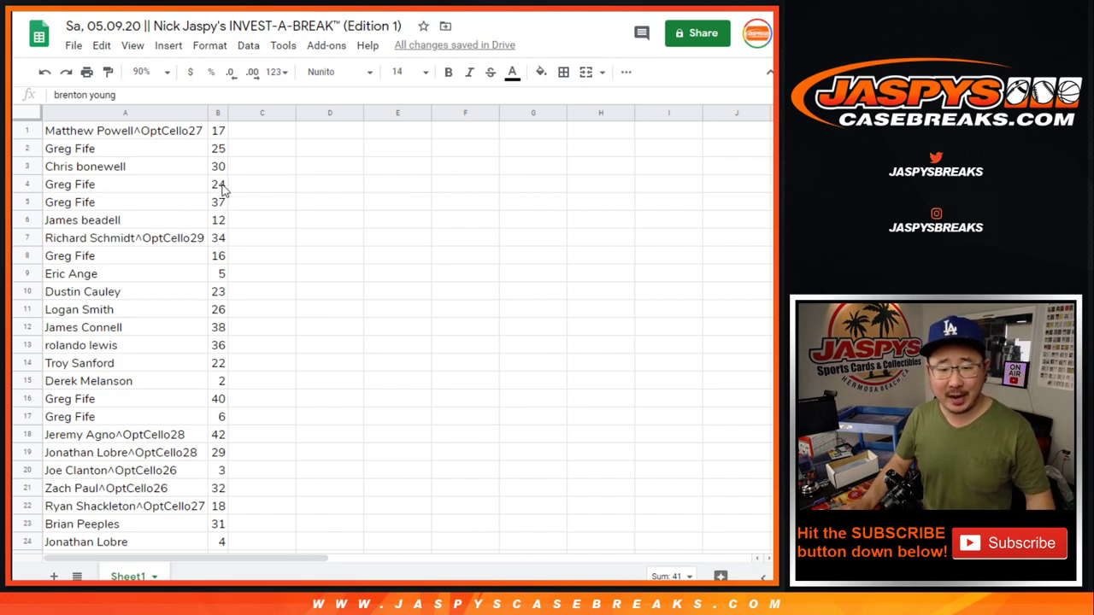
pyautogui.scroll(-4, 239, 323)
pyautogui.scroll(-3, 239, 323)
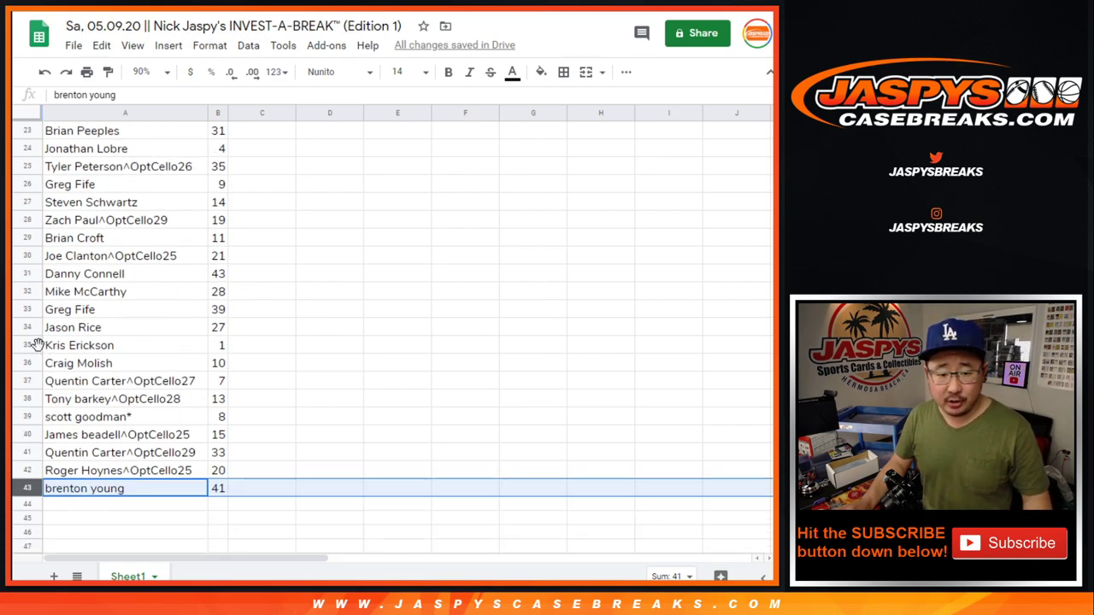
pyautogui.scroll(4, 196, 362)
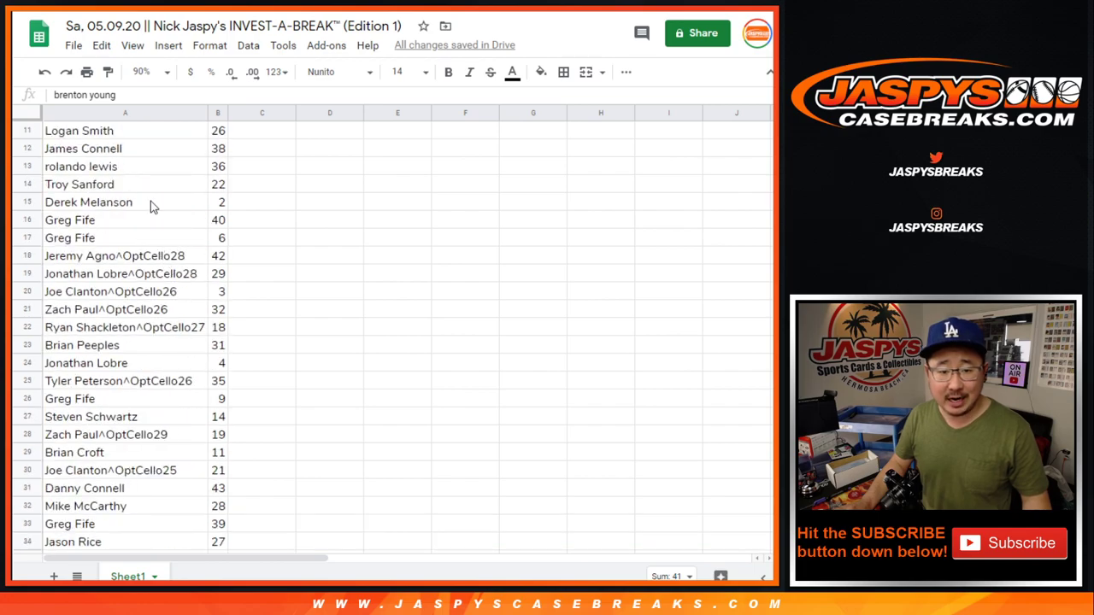
pyautogui.scroll(3, 202, 258)
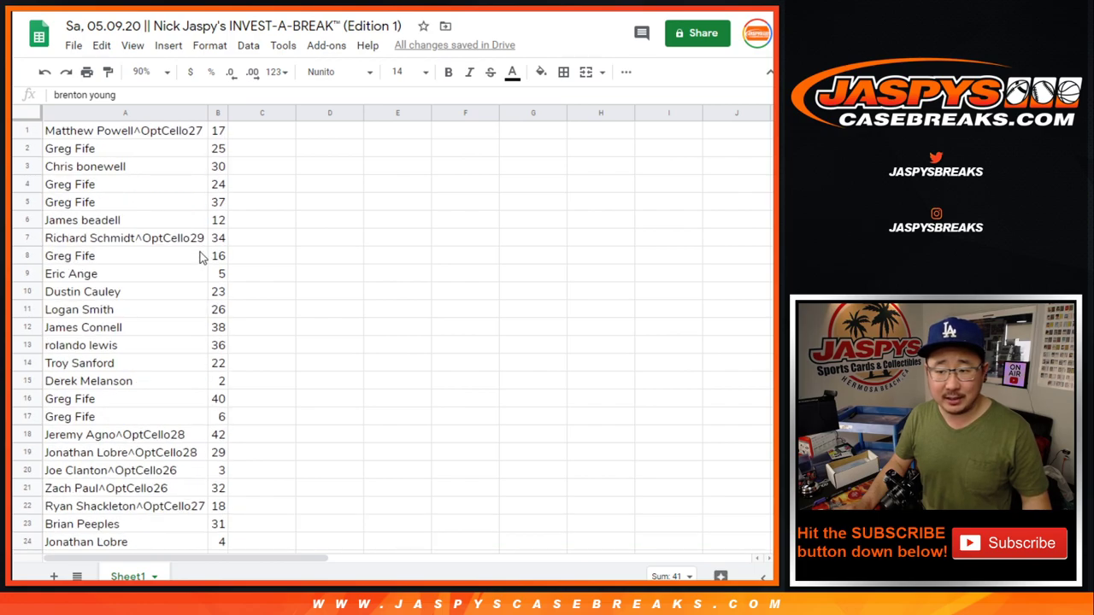
pyautogui.click(219, 114)
pyautogui.click(248, 45)
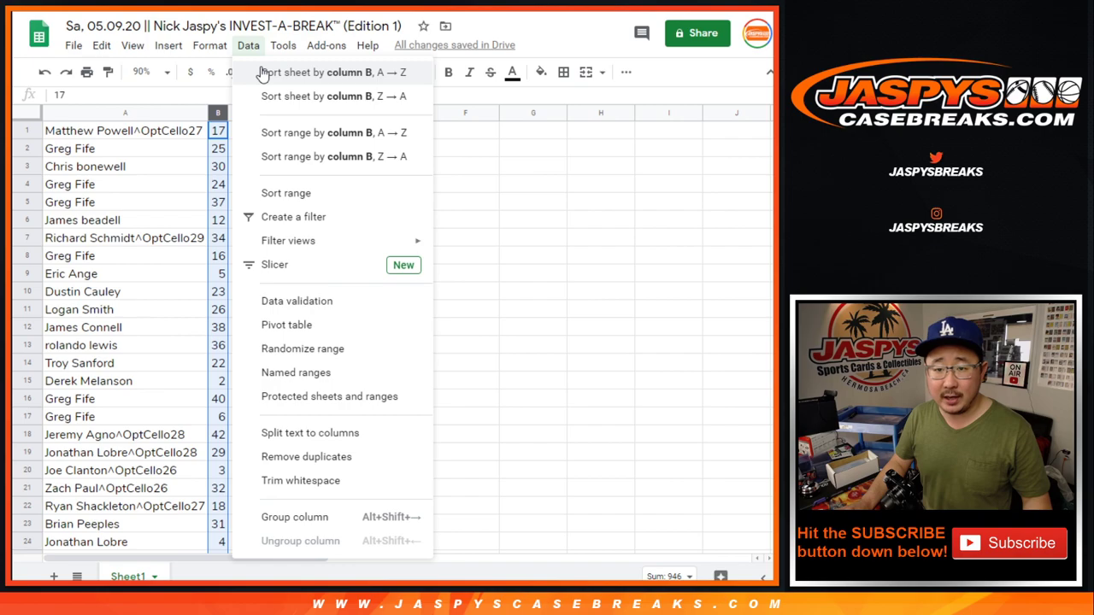
pyautogui.click(263, 73)
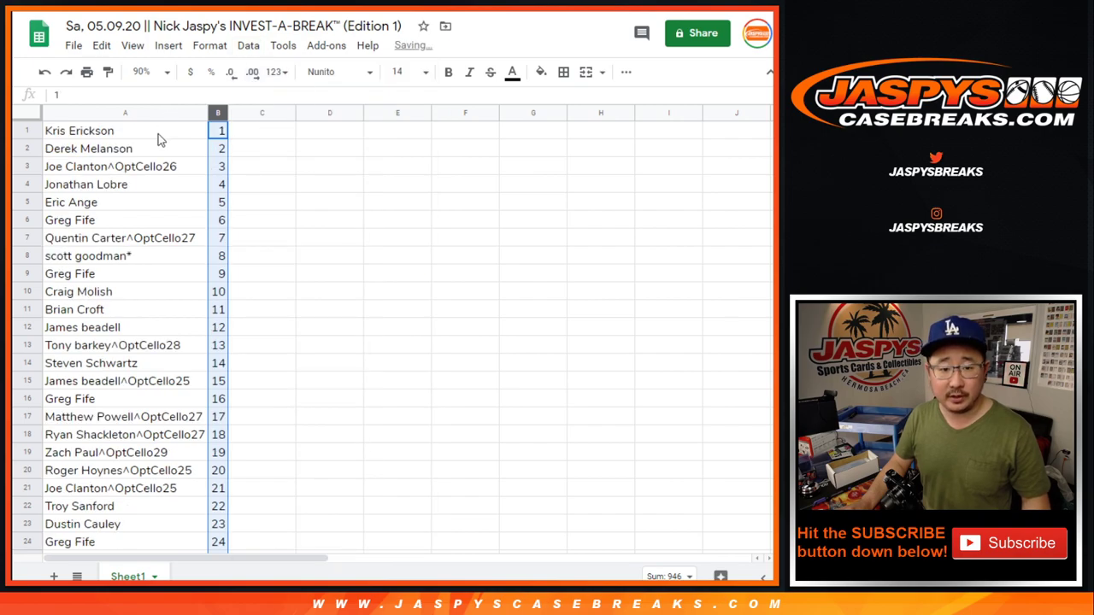
# - Check the sorted list through to row 43 and select all the filled cells in columns A and B
pyautogui.scroll(-10, 279, 417)
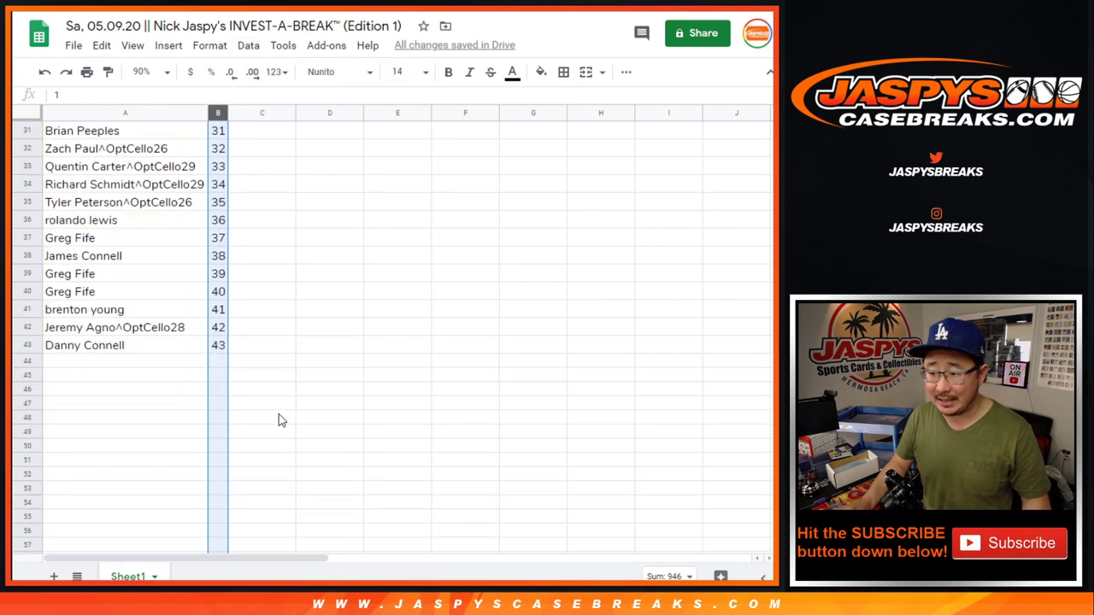
pyautogui.click(133, 347)
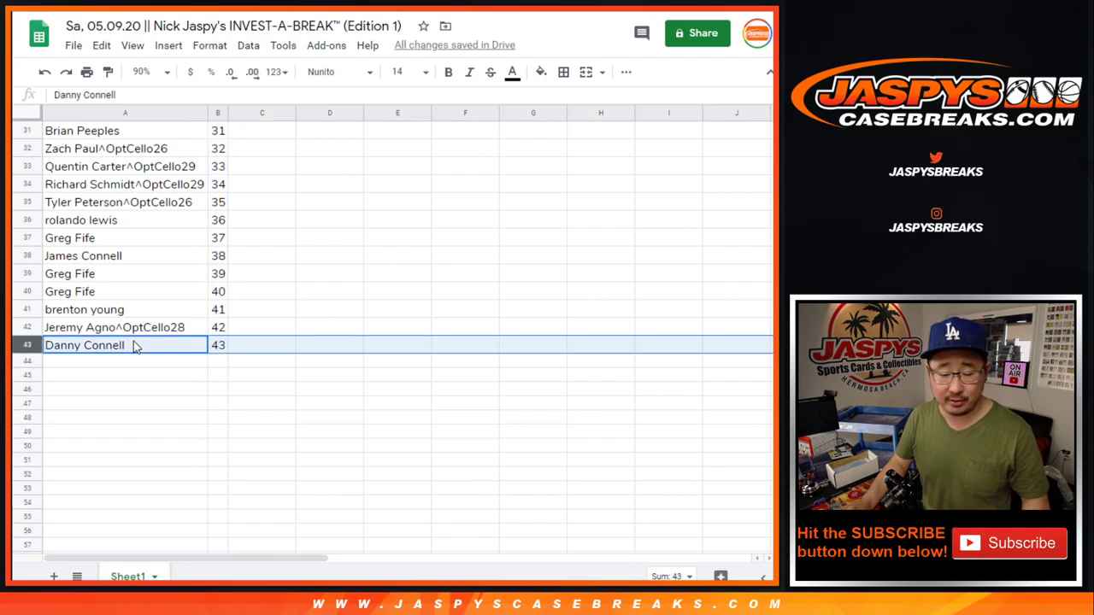
pyautogui.hotkey('ctrl', 'a')
pyautogui.scroll(10, 256, 329)
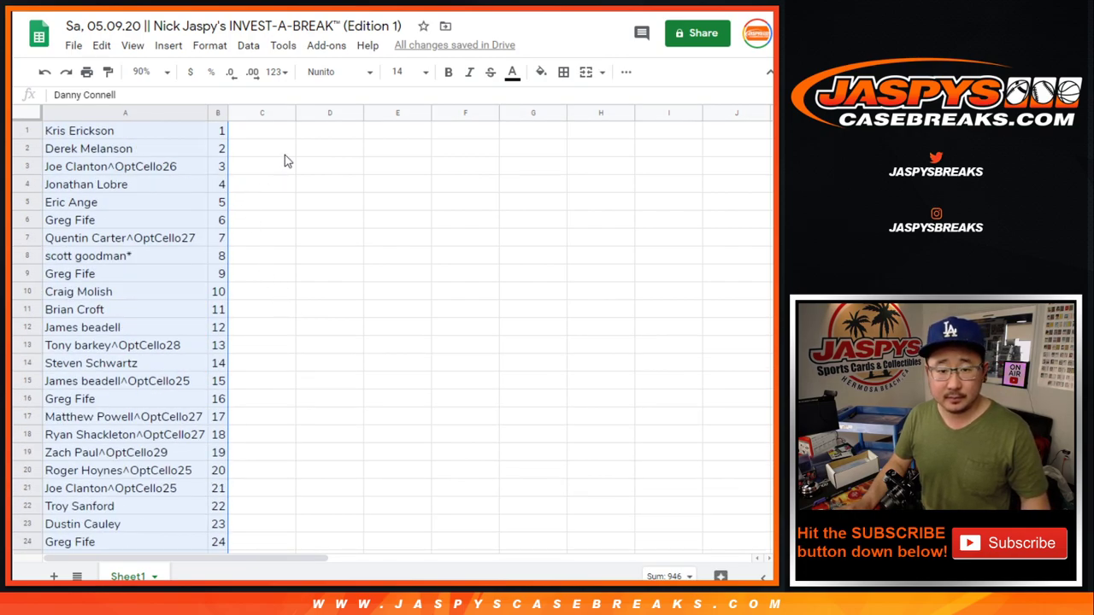
# - Download the sheet as the CSV file breaklables.csv and dismiss the browser's download notice
pyautogui.click(73, 45)
pyautogui.moveTo(159, 221)
pyautogui.click(356, 320)
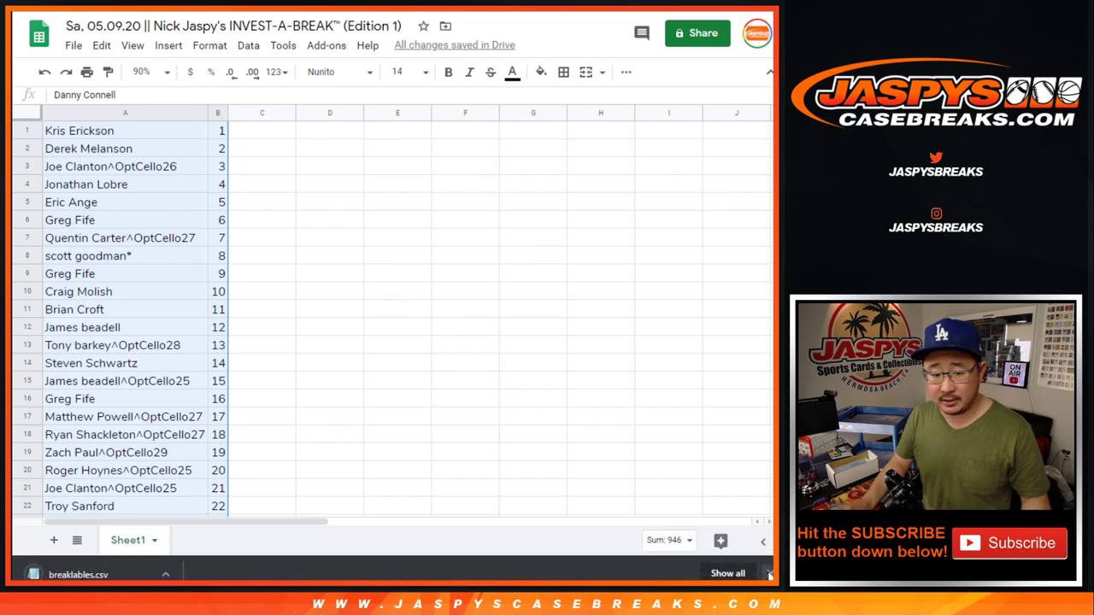
pyautogui.click(769, 574)
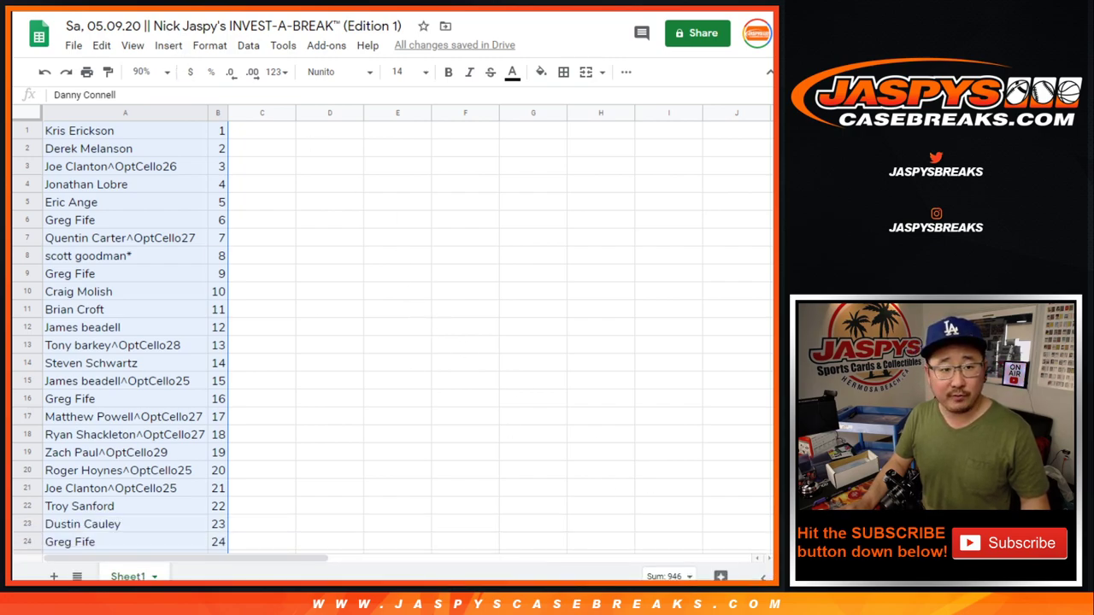